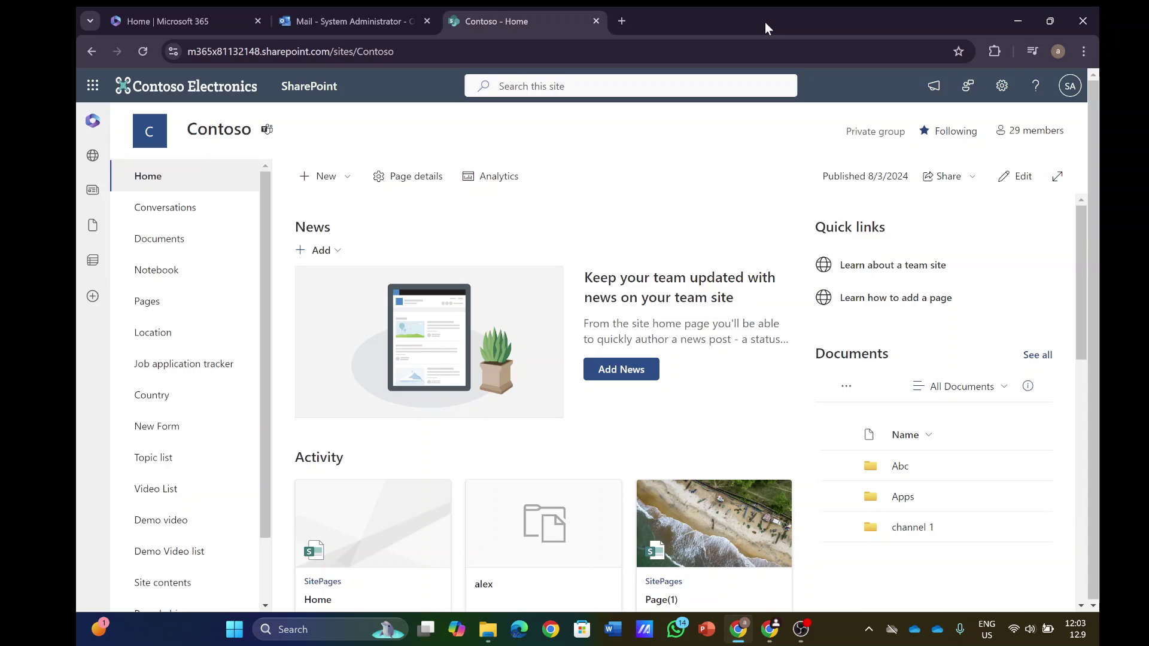
# Start a new list from the Issue tracker template and create it as 'Issue tracker 999'.
pyautogui.click(328, 178)
pyautogui.click(340, 209)
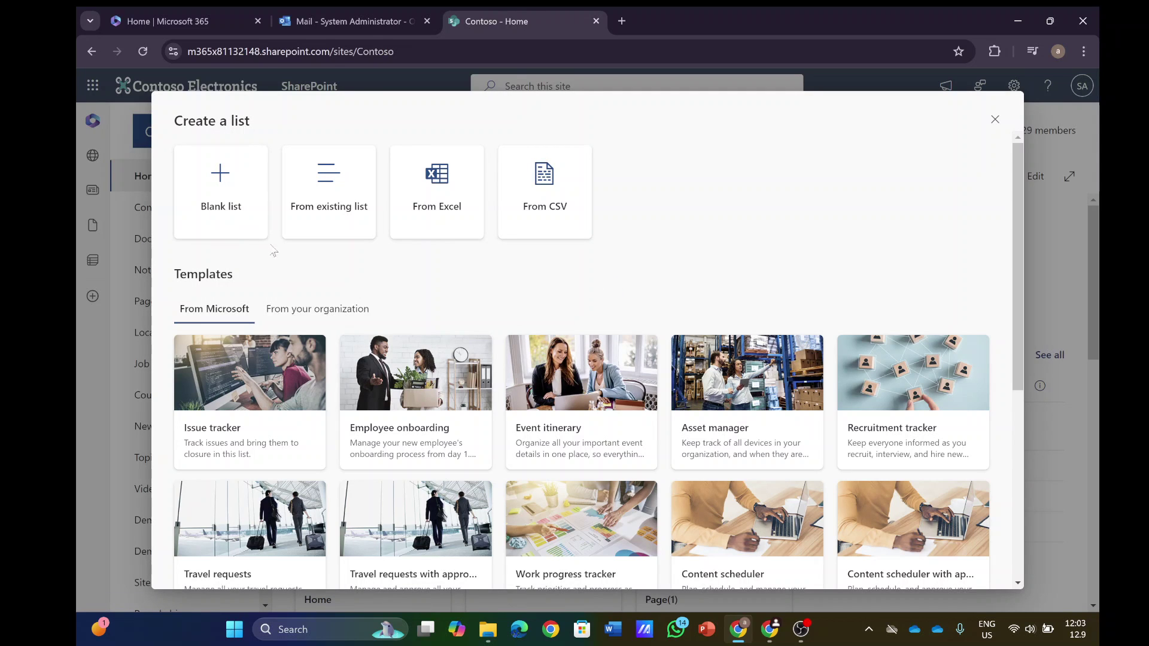
pyautogui.click(252, 383)
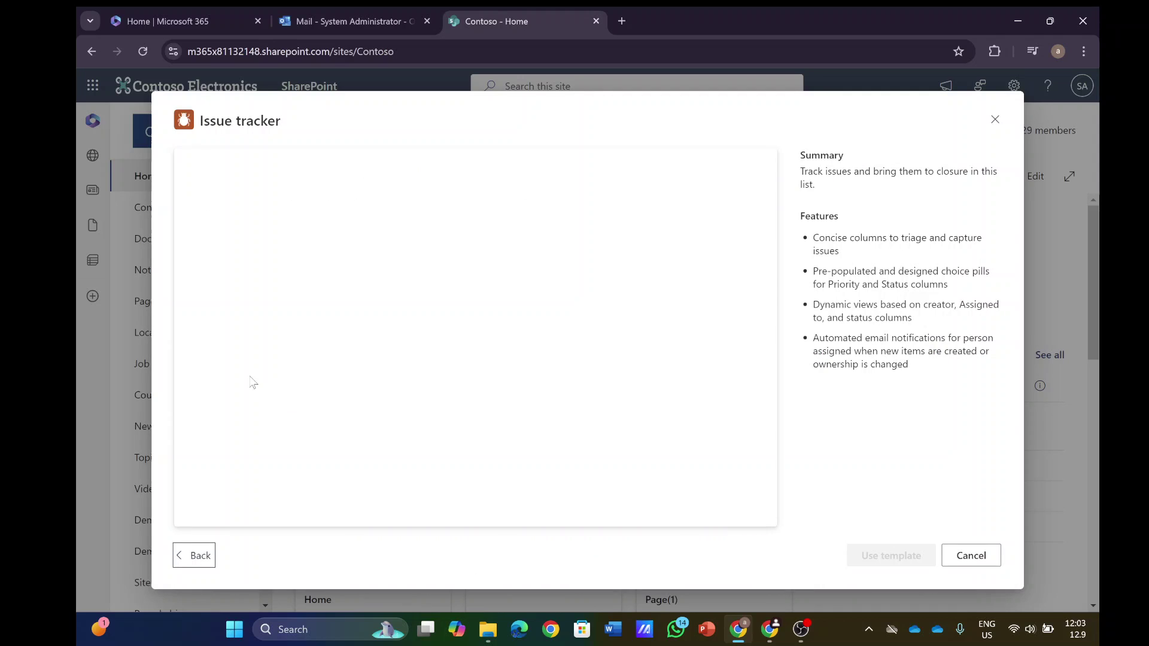
pyautogui.click(896, 557)
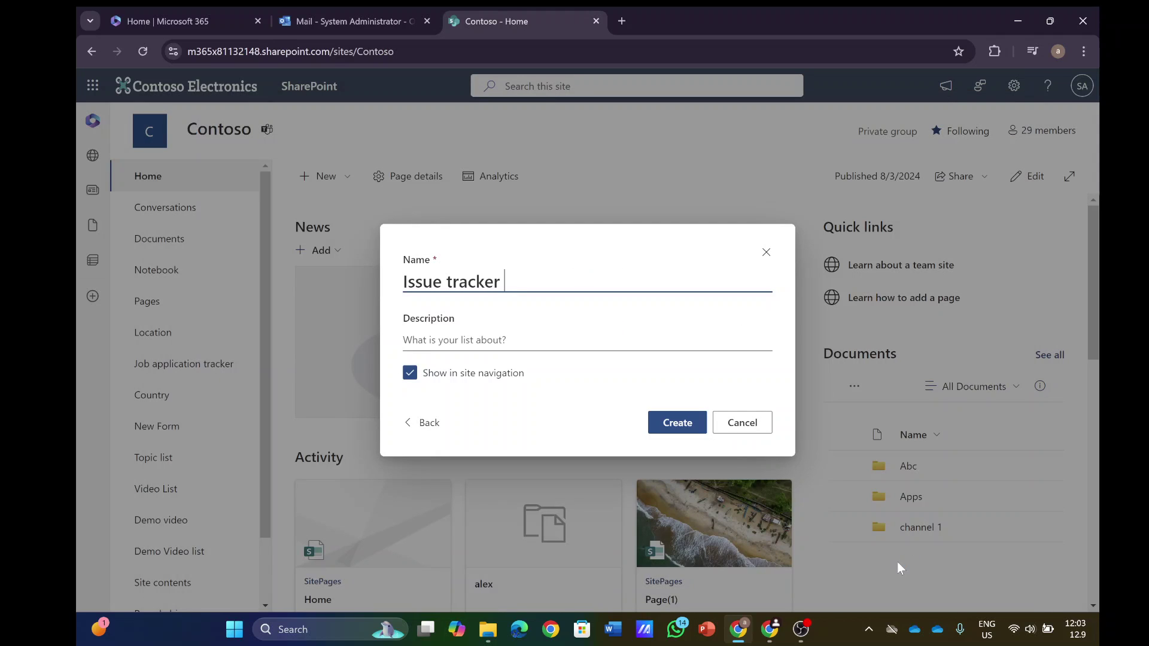
pyautogui.write('999')
pyautogui.click(691, 424)
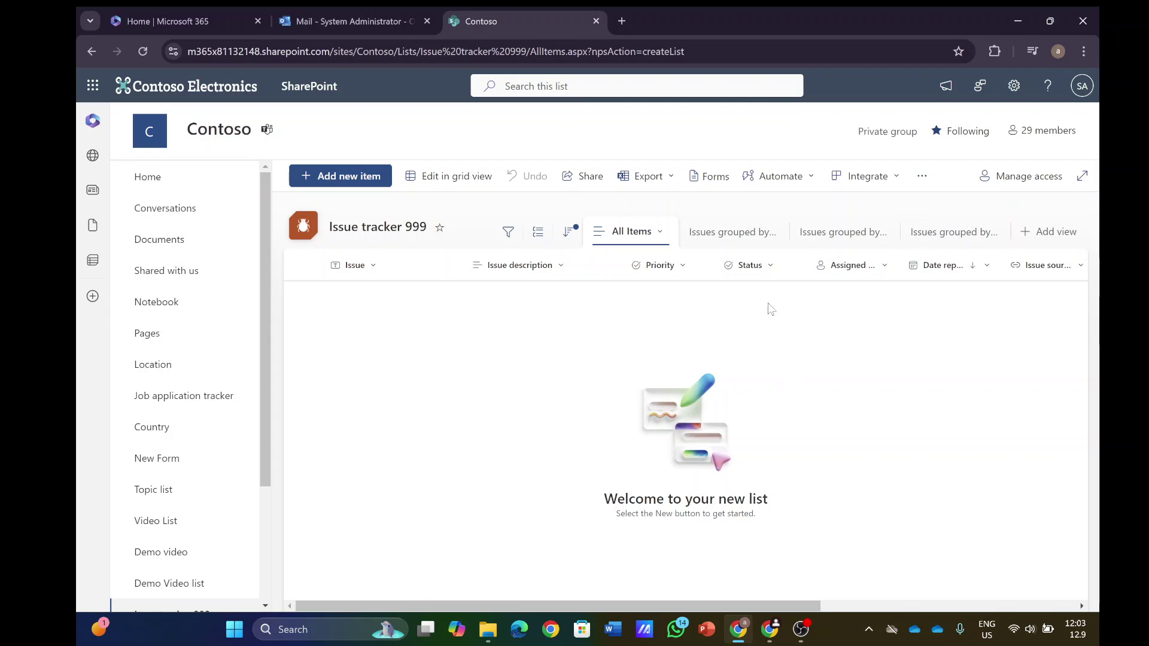
# Start a new form for the list titled 'Demo Ami'.
pyautogui.click(708, 175)
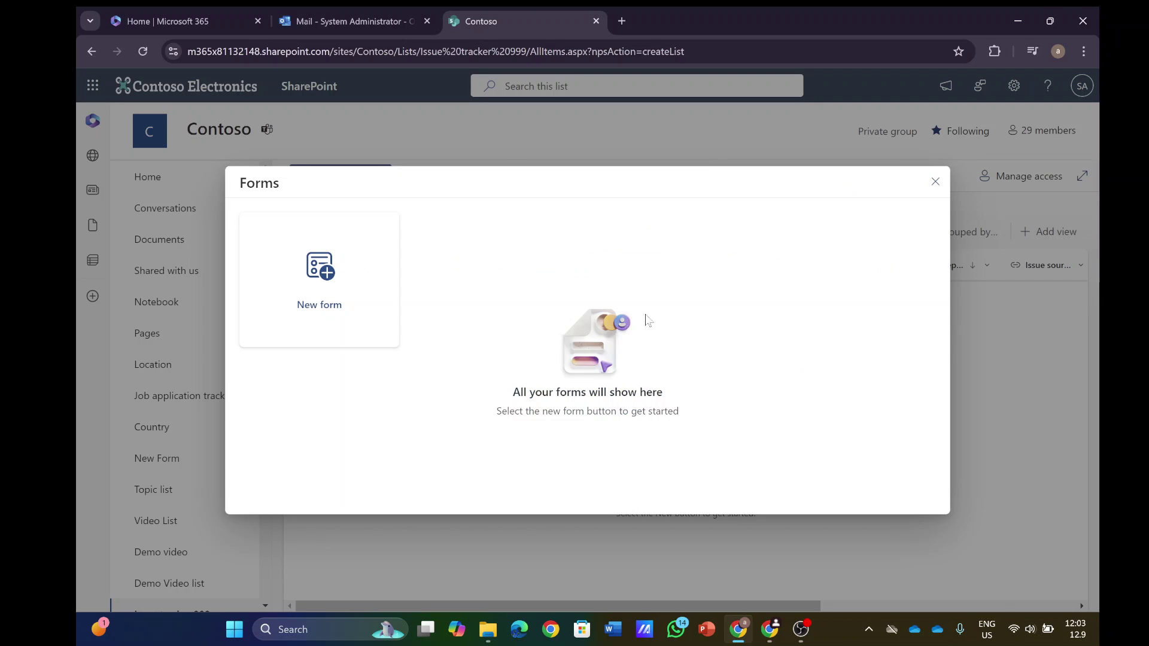
pyautogui.click(329, 281)
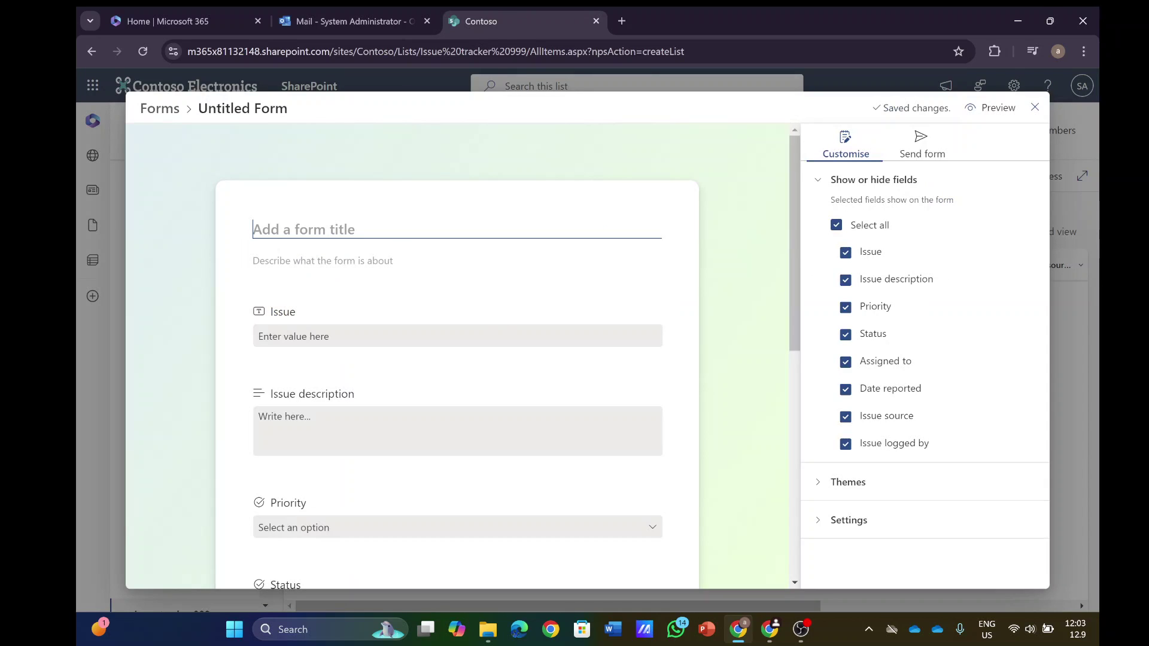
pyautogui.write('Demo')
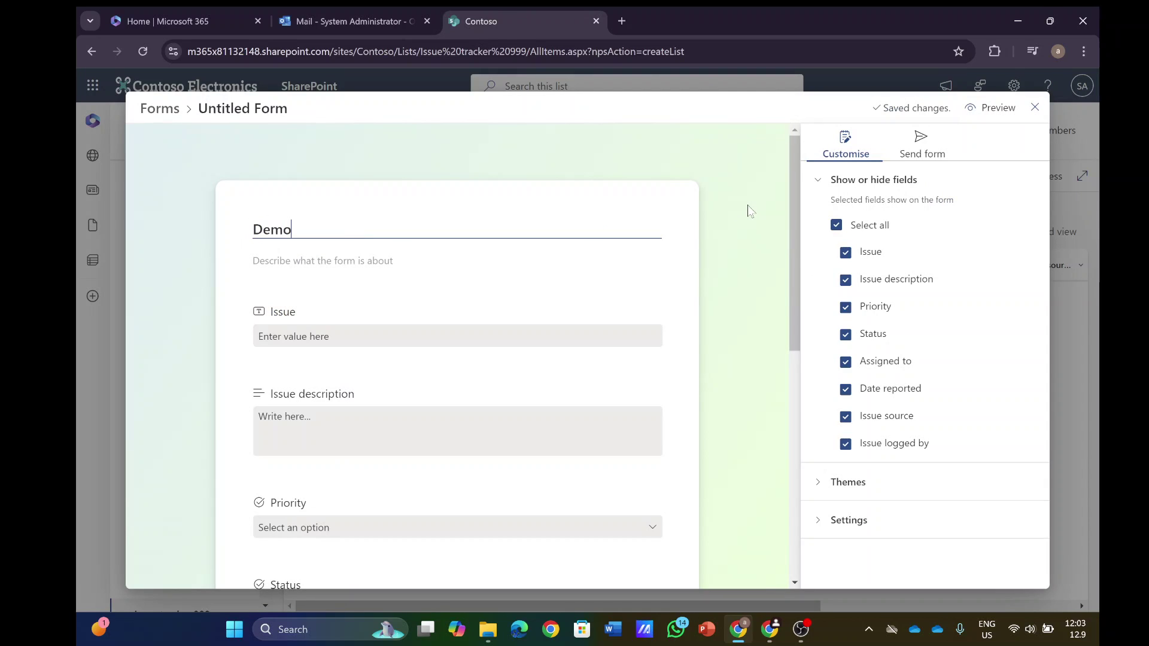
pyautogui.write(' Ami')
# Reorder the form's fields so Status comes before Priority, keeping all fields shown.
pyautogui.moveTo(795, 195); pyautogui.dragTo(798, 415)
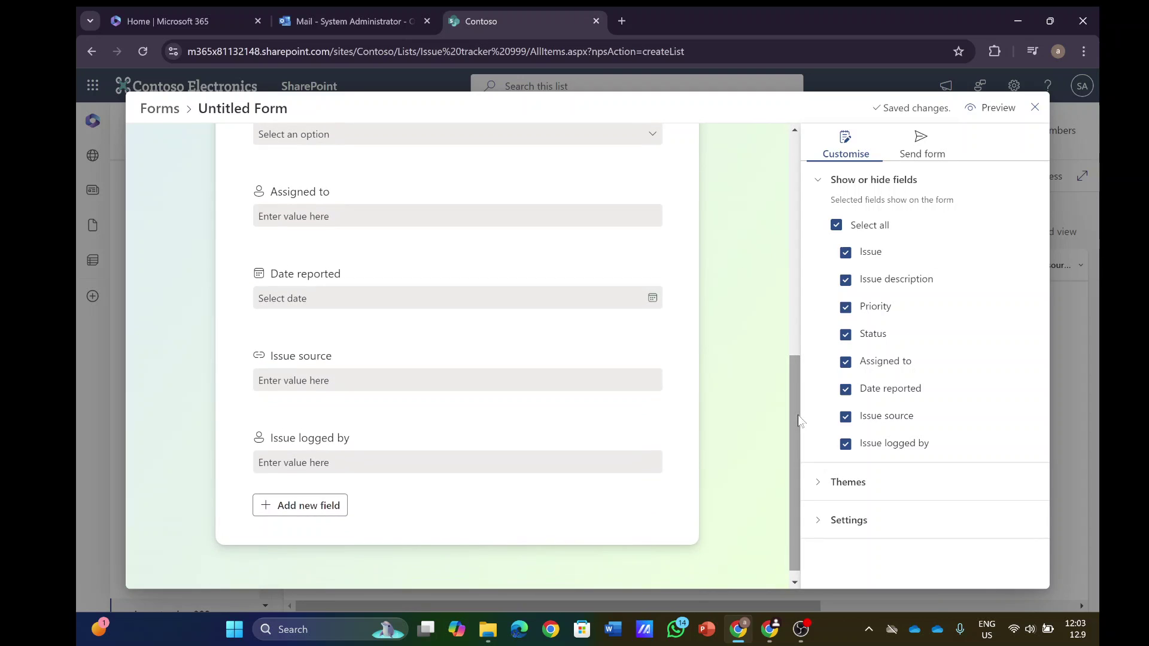
pyautogui.click(845, 307)
pyautogui.click(846, 335)
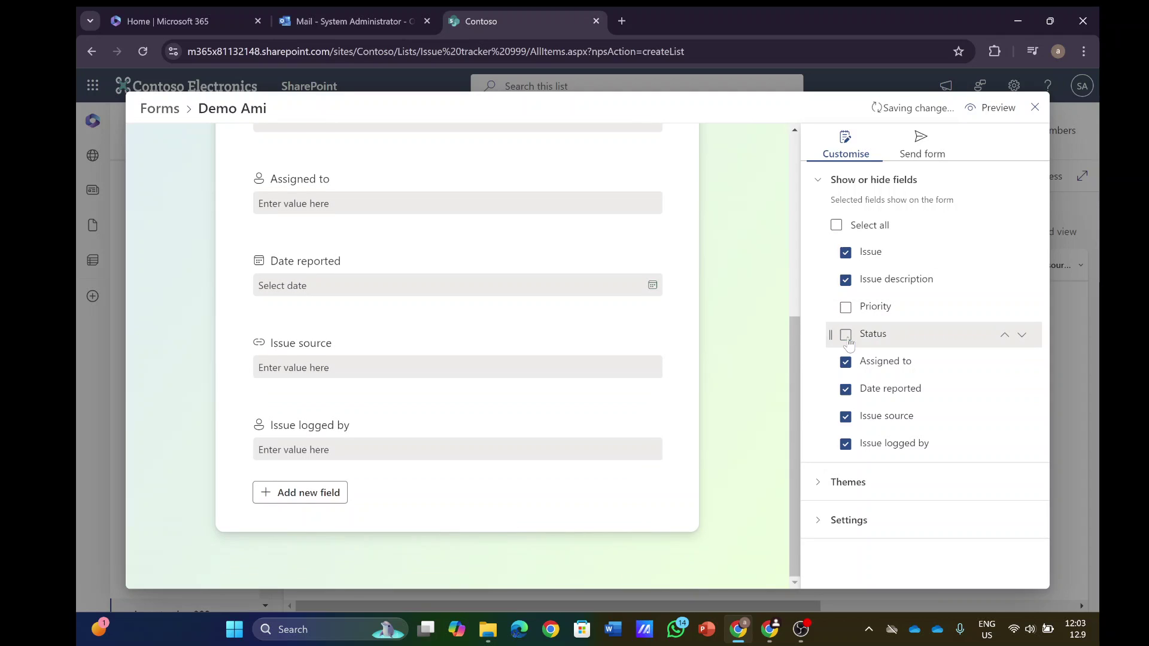
pyautogui.click(846, 335)
pyautogui.click(845, 307)
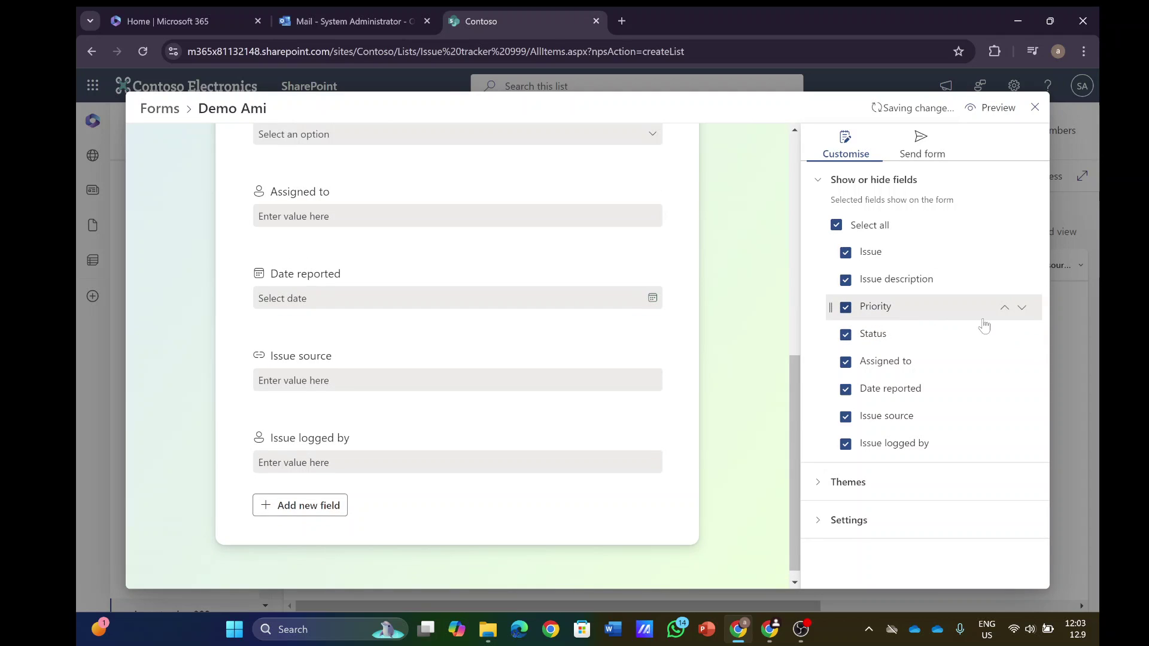
pyautogui.moveTo(934, 310); pyautogui.dragTo(930, 347)
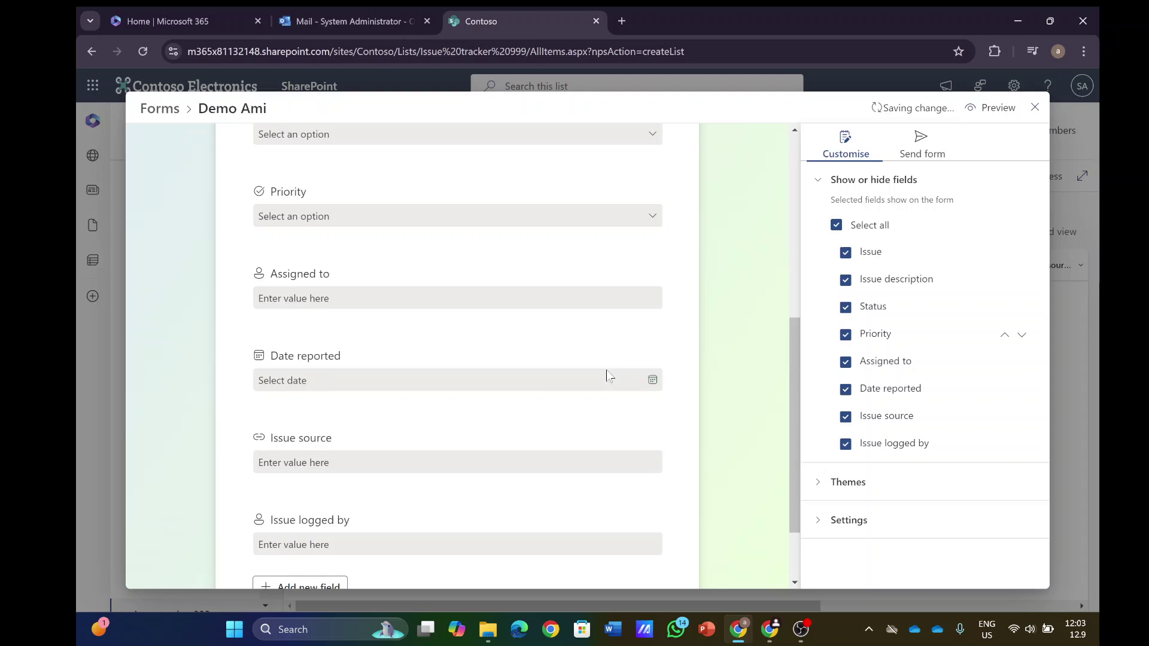
pyautogui.scroll(-2, 791, 358)
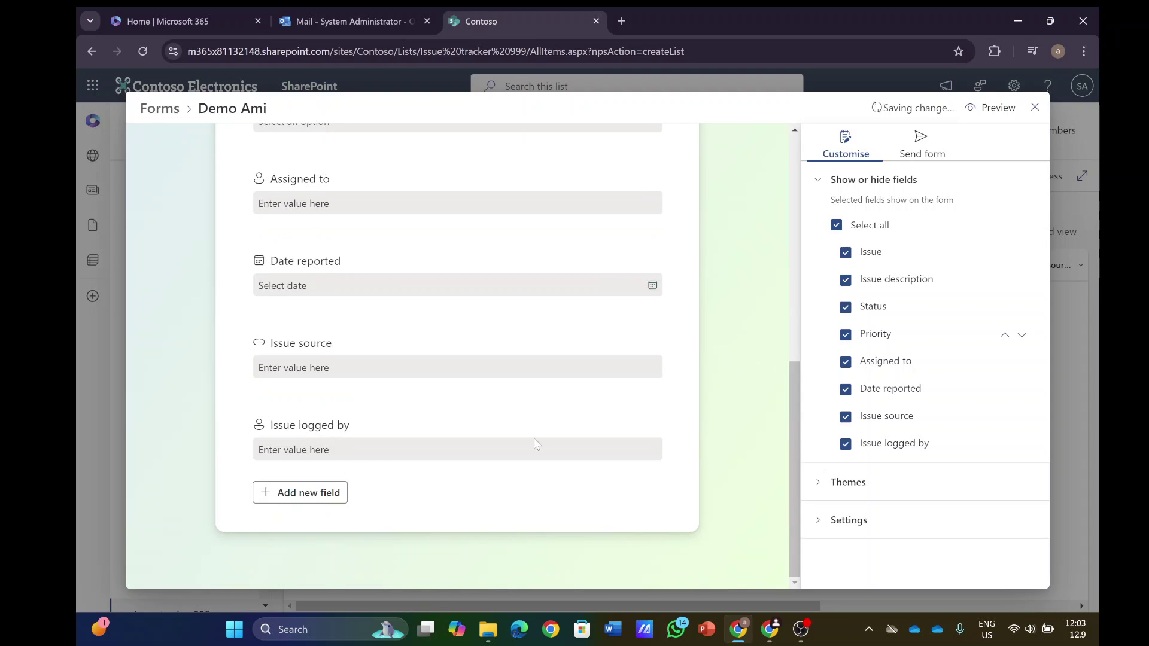
pyautogui.click(300, 493)
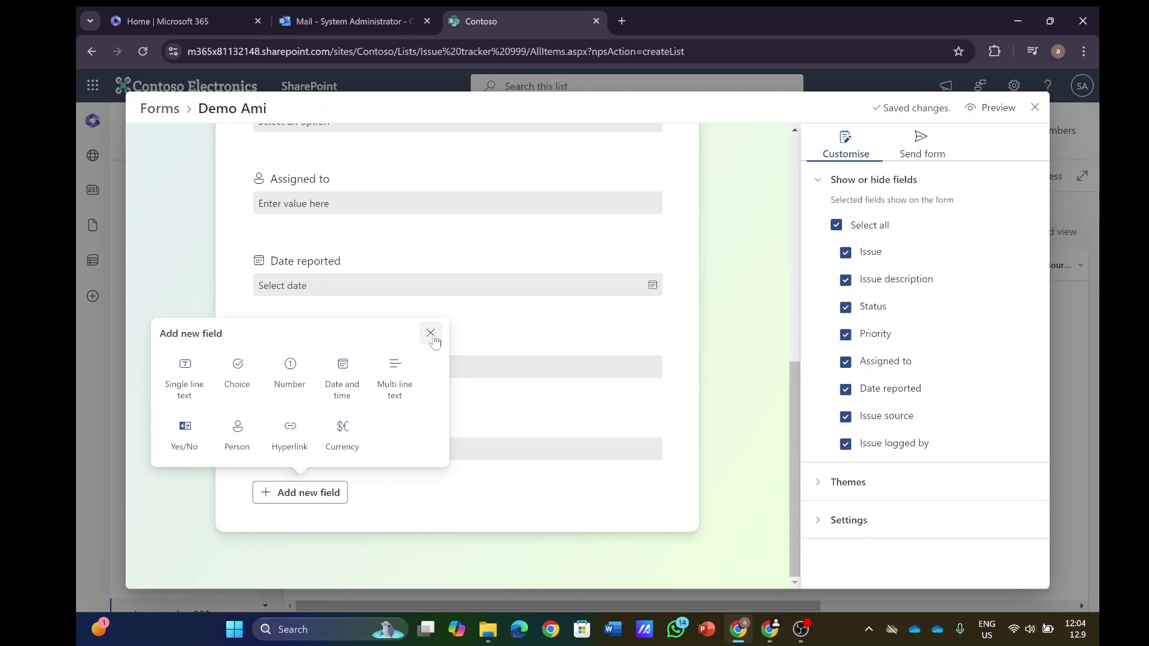
pyautogui.click(431, 334)
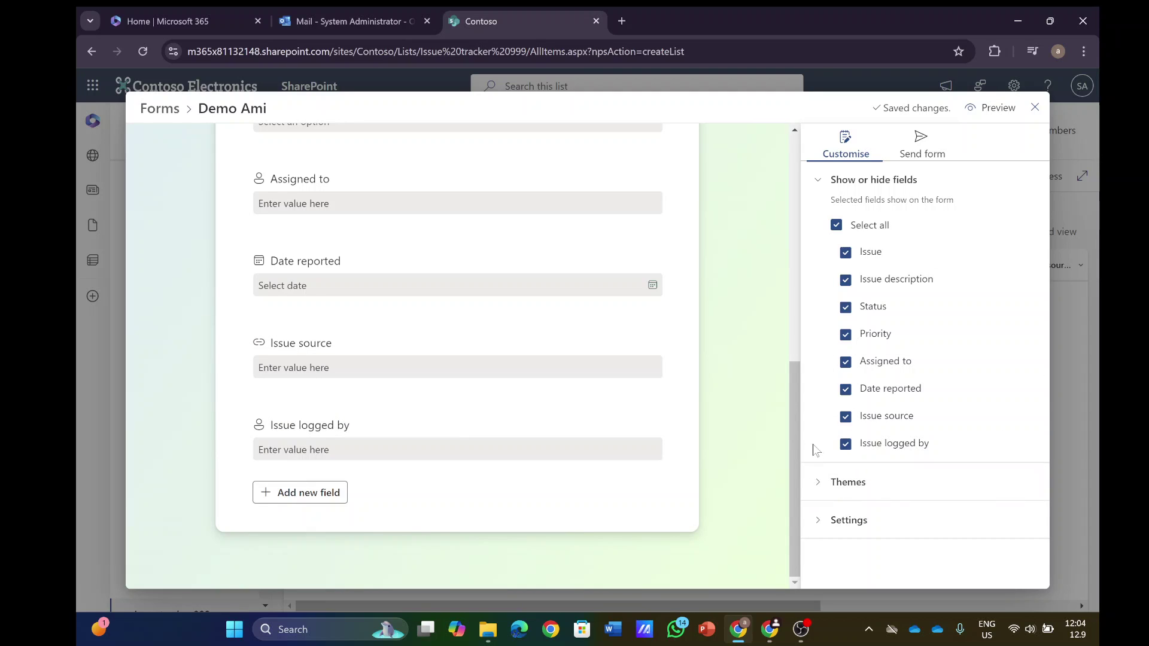
# Apply the purple theme to the form and turn on Notify me for new responses.
pyautogui.click(824, 489)
pyautogui.click(971, 277)
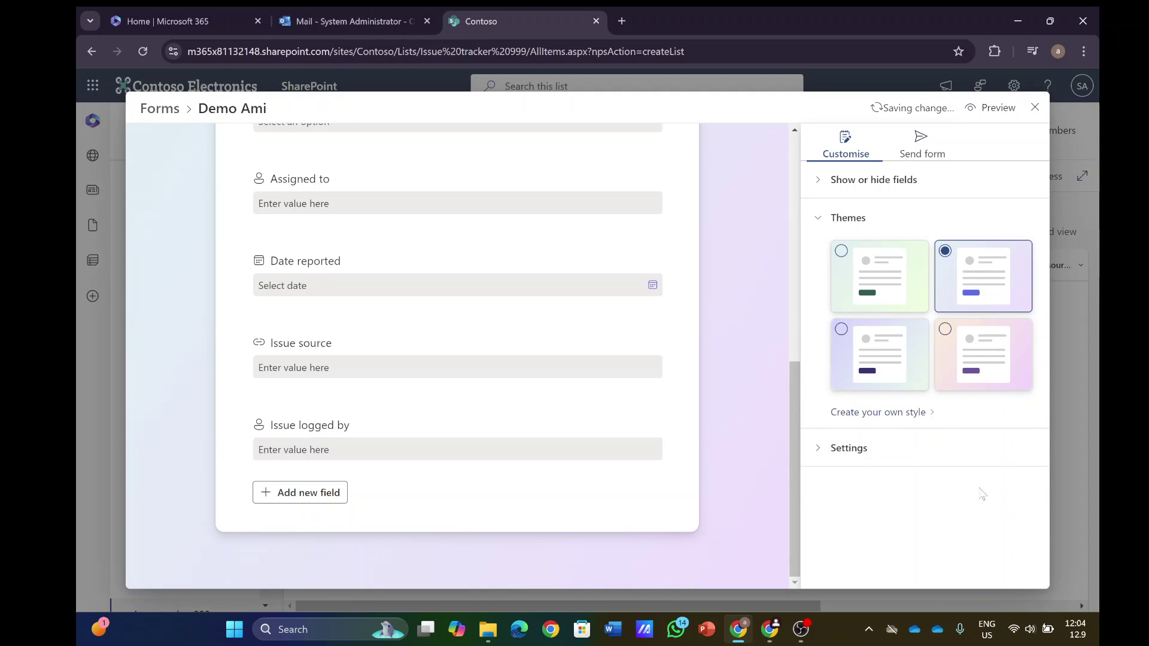
pyautogui.click(822, 450)
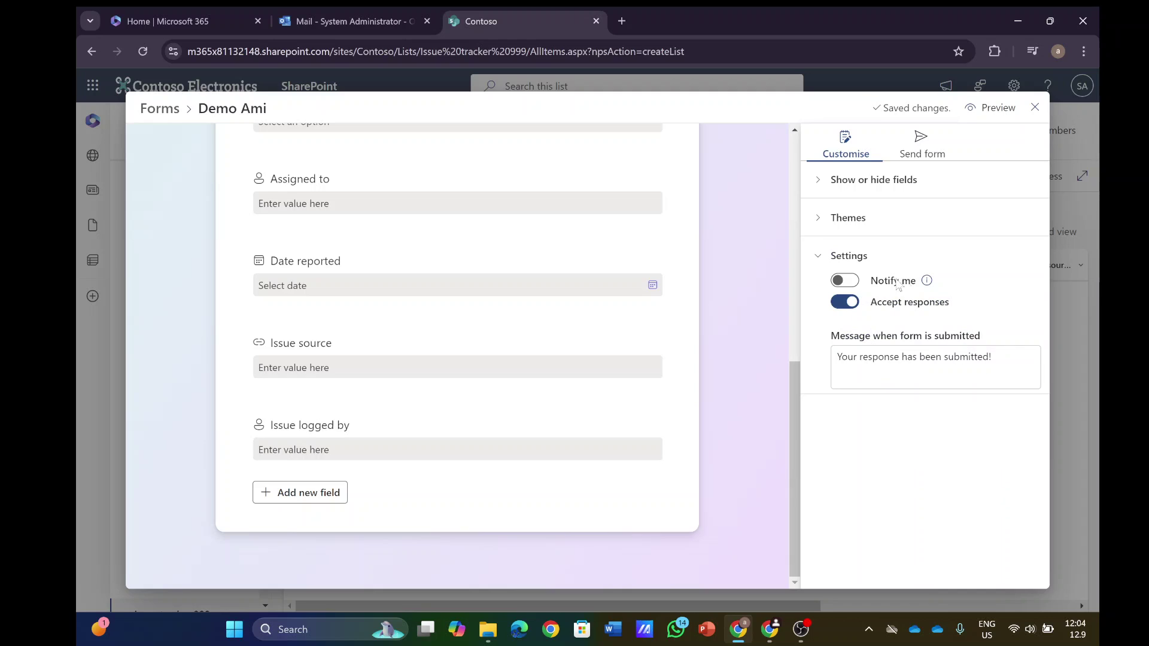
pyautogui.click(847, 281)
# Copy the Demo Ami form's share link, close the editor, and open a new browser tab.
pyautogui.moveTo(924, 288)
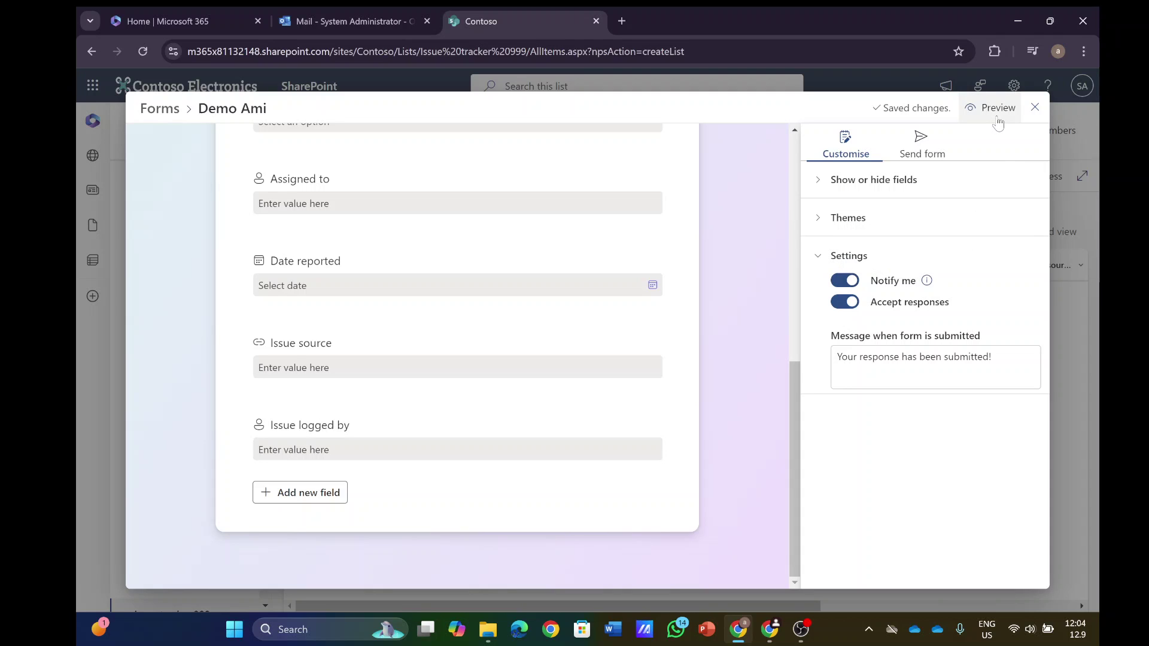
pyautogui.click(929, 155)
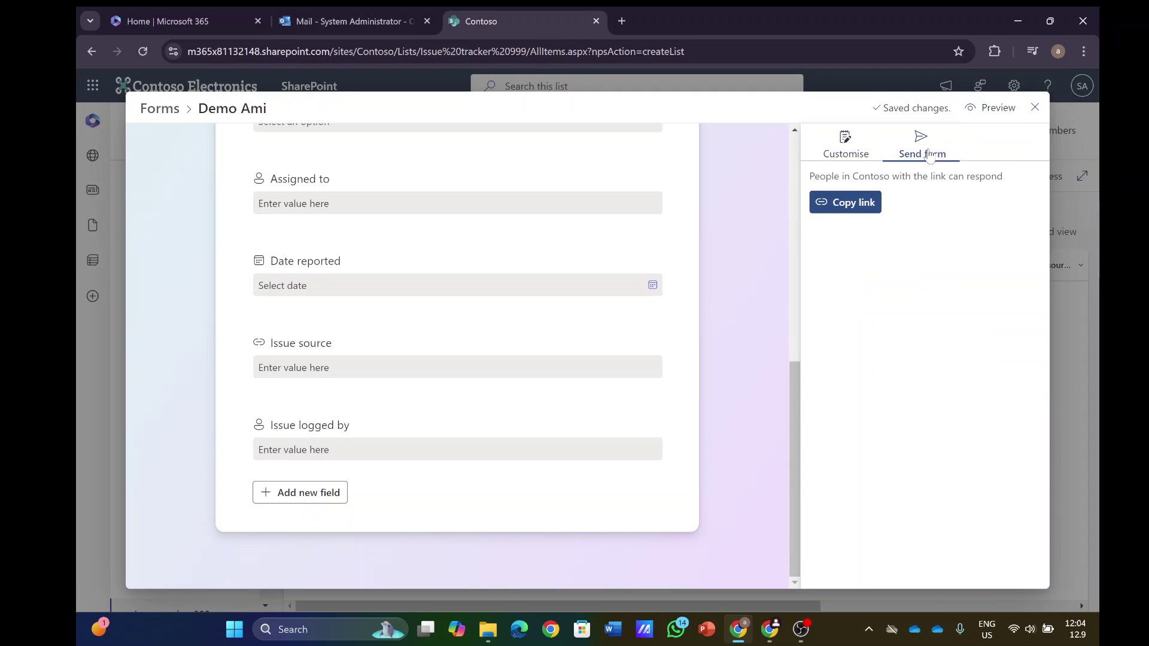
pyautogui.click(856, 207)
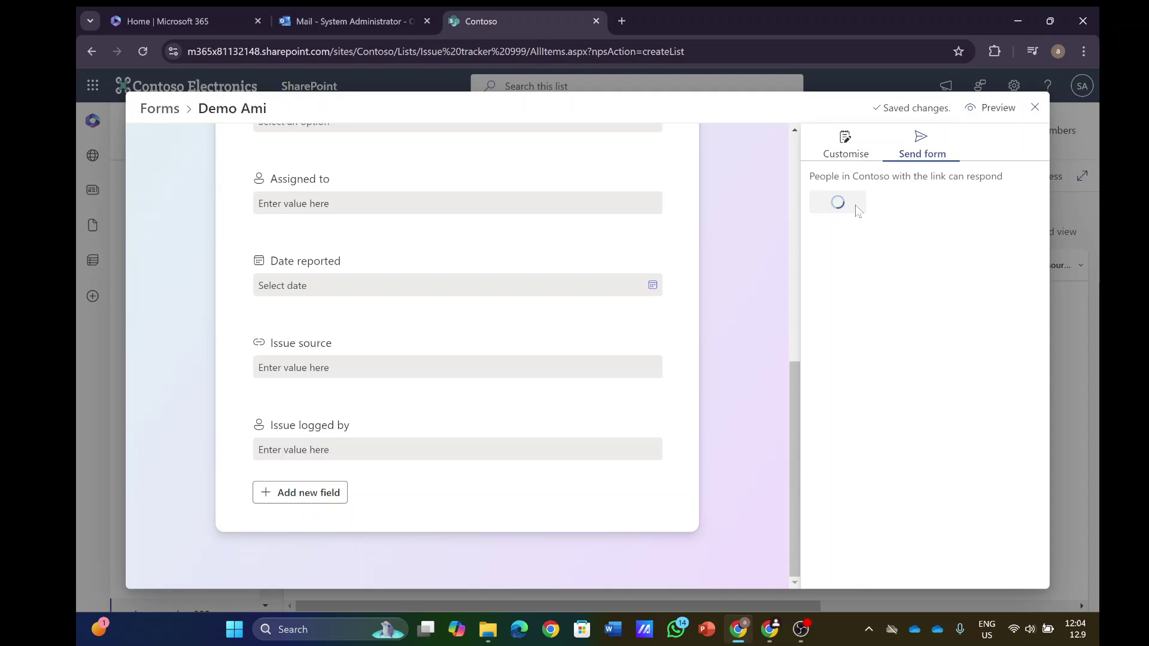
pyautogui.click(1035, 108)
pyautogui.click(624, 22)
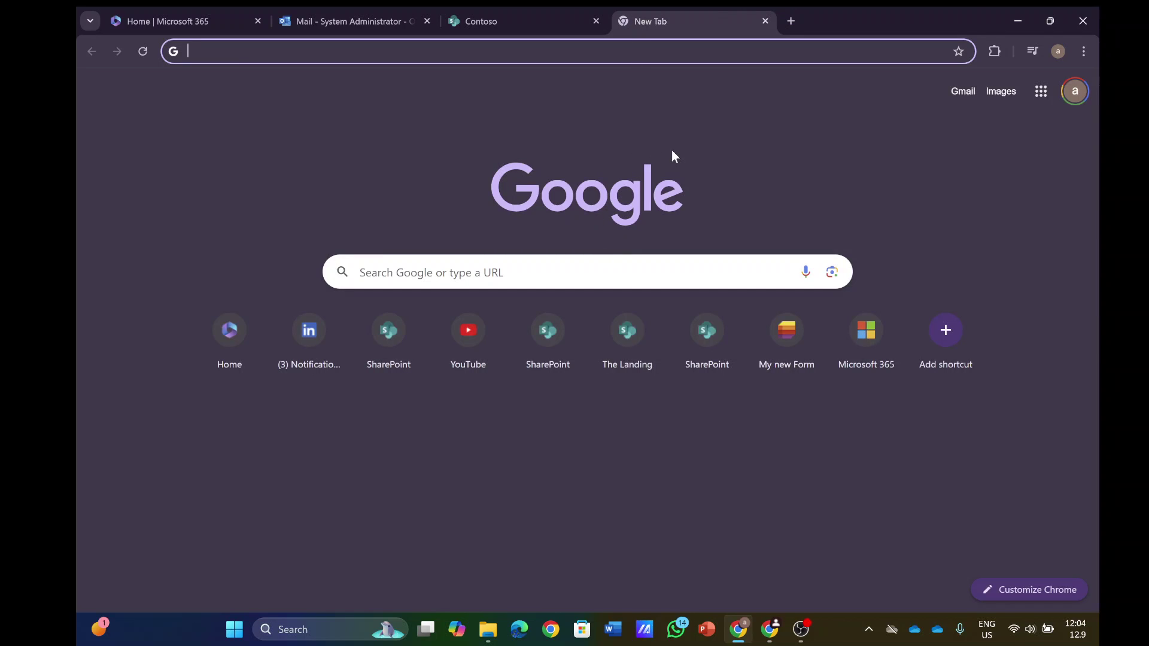
# Open the pasted form link and submit a response with placeholder issue text and High priority.
pyautogui.hotkey('ctrl', 'v')
pyautogui.press('Return')
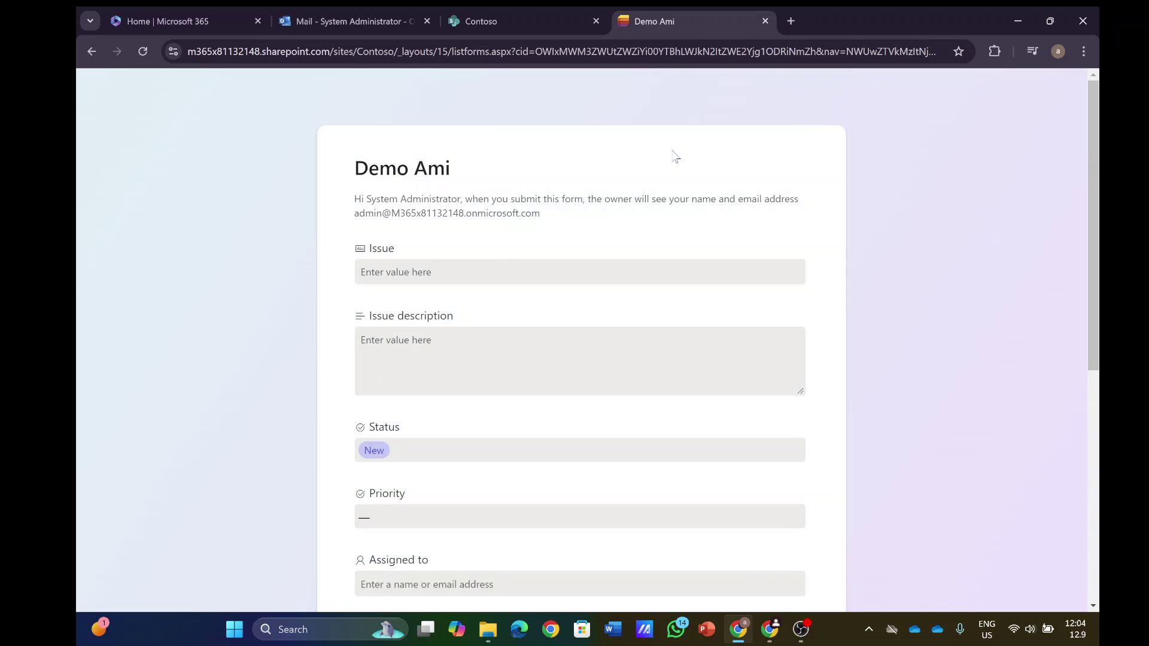
pyautogui.click(442, 273)
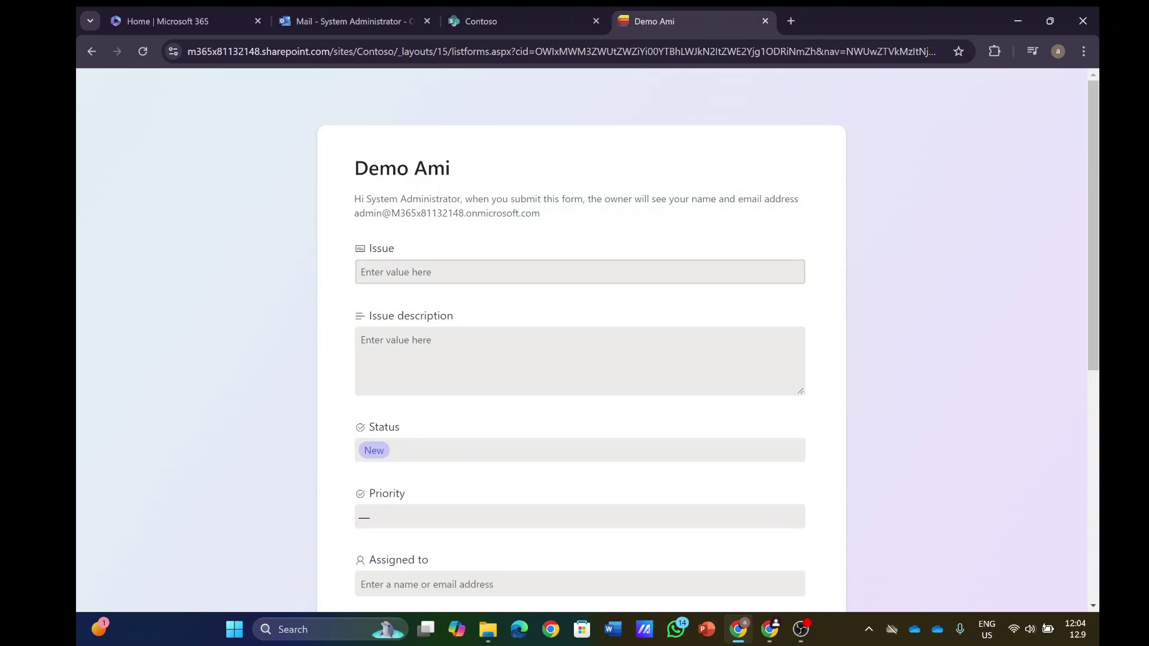
pyautogui.write('dasdjsal')
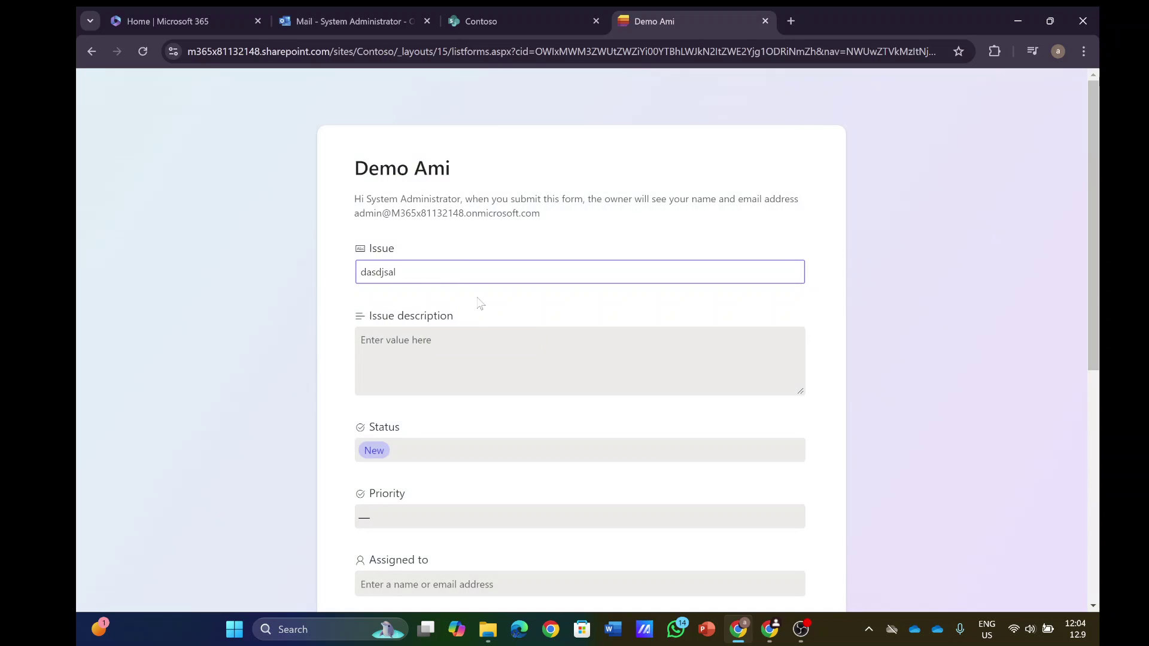
pyautogui.click(478, 350)
pyautogui.write('dasdjlasdla')
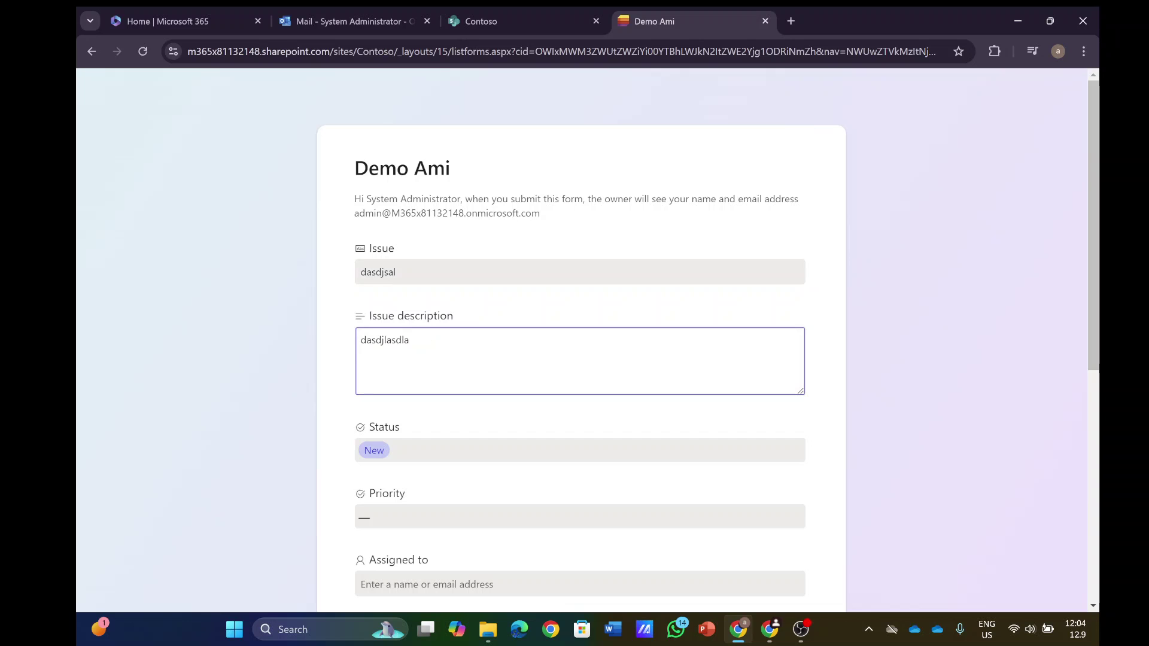
pyautogui.click(419, 517)
pyautogui.click(419, 428)
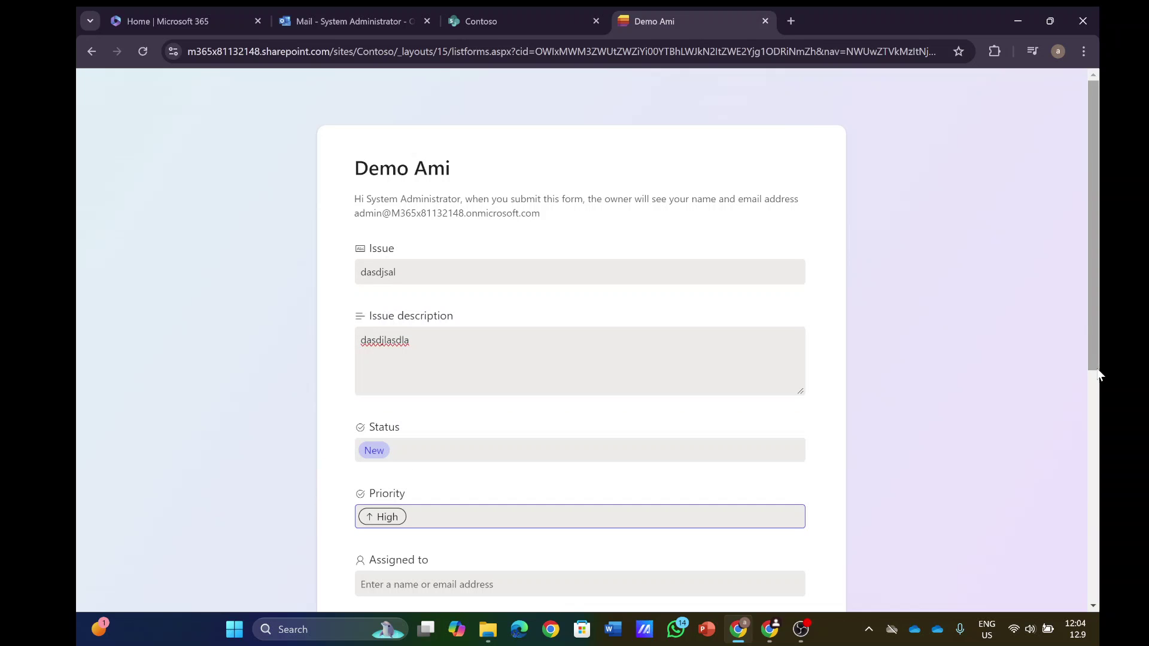
pyautogui.moveTo(1100, 374); pyautogui.dragTo(1095, 598)
pyautogui.click(377, 440)
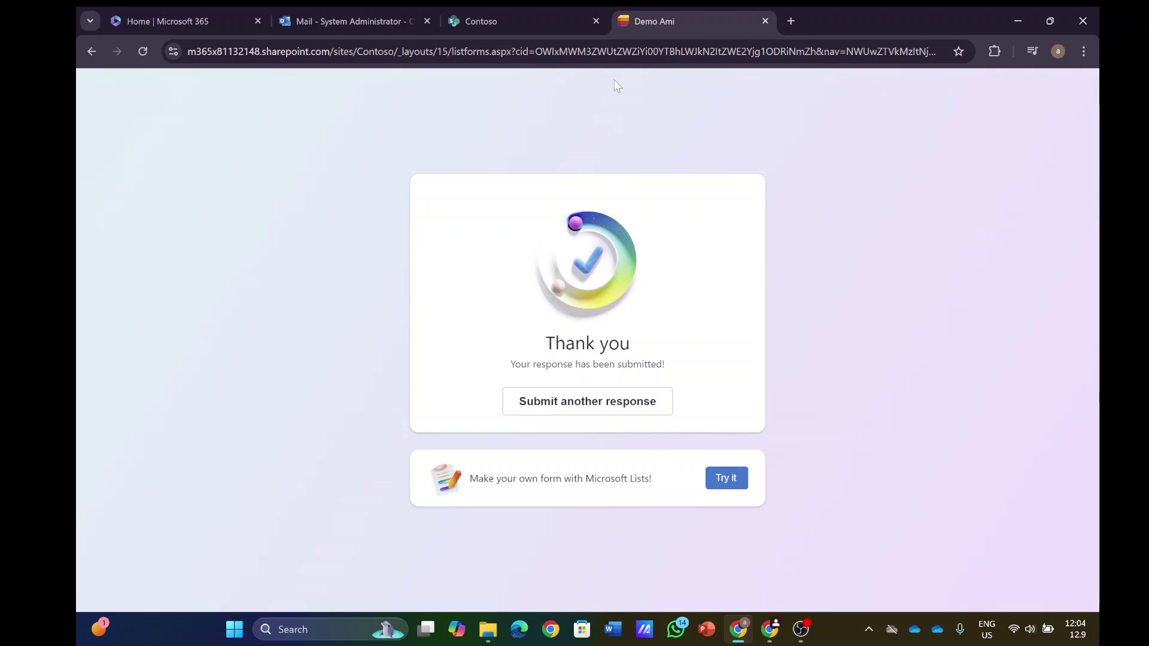
# In the Mail tab, open the SharePoint Online new-response email and follow its Go to item link.
pyautogui.click(349, 19)
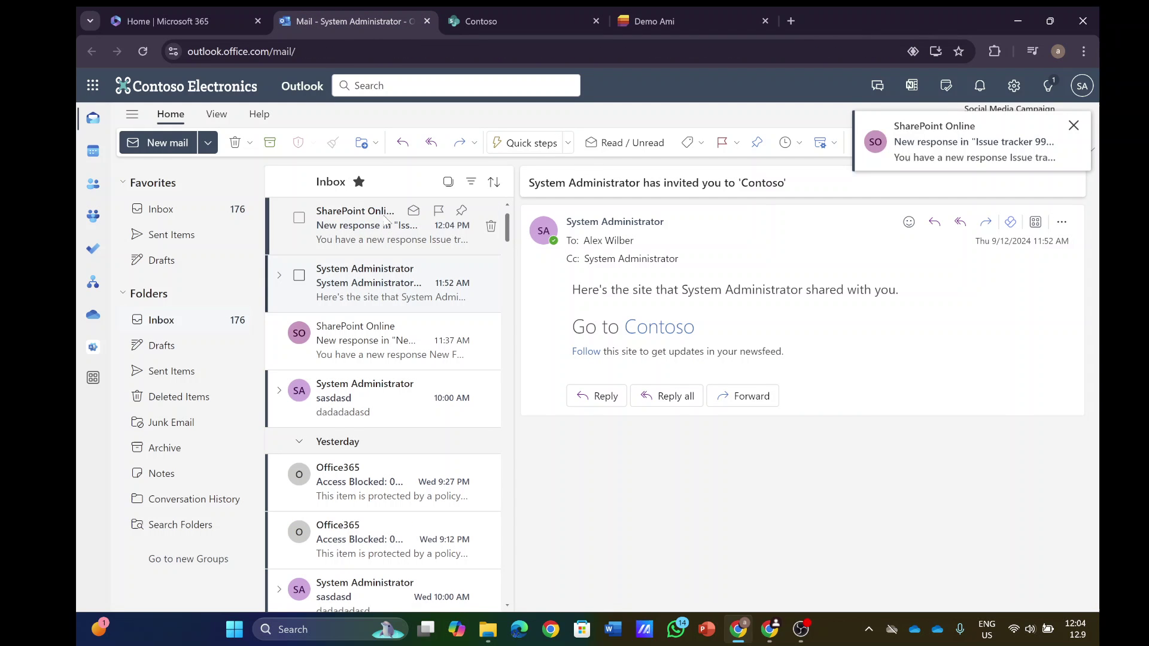
pyautogui.click(353, 225)
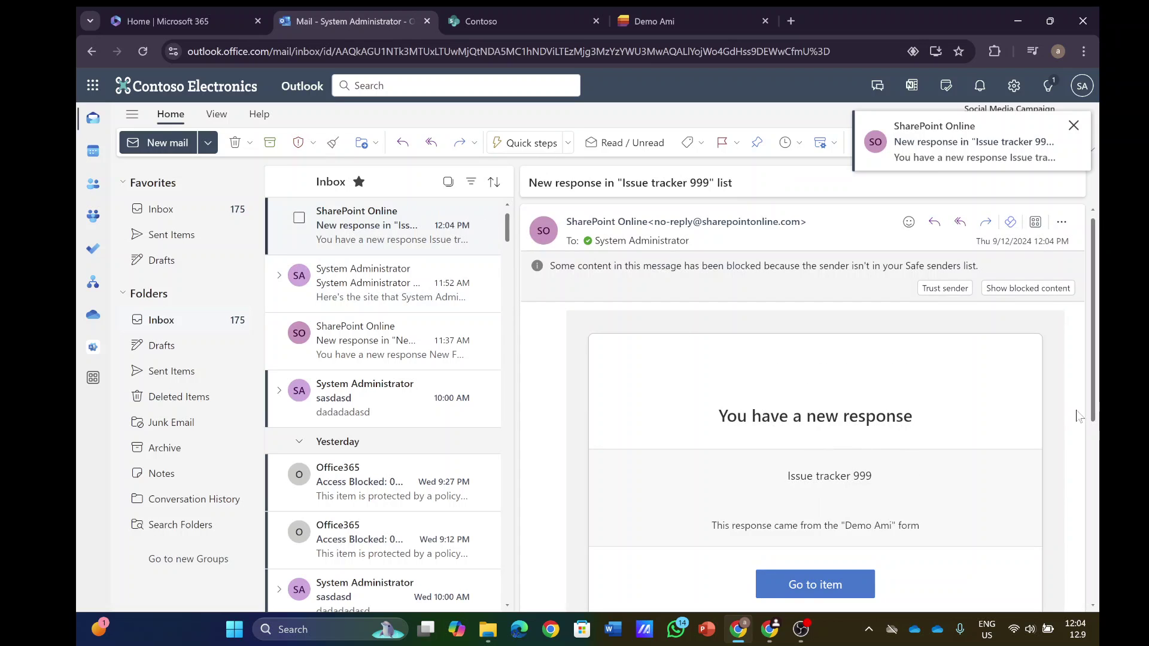
pyautogui.scroll(-2, 1096, 354)
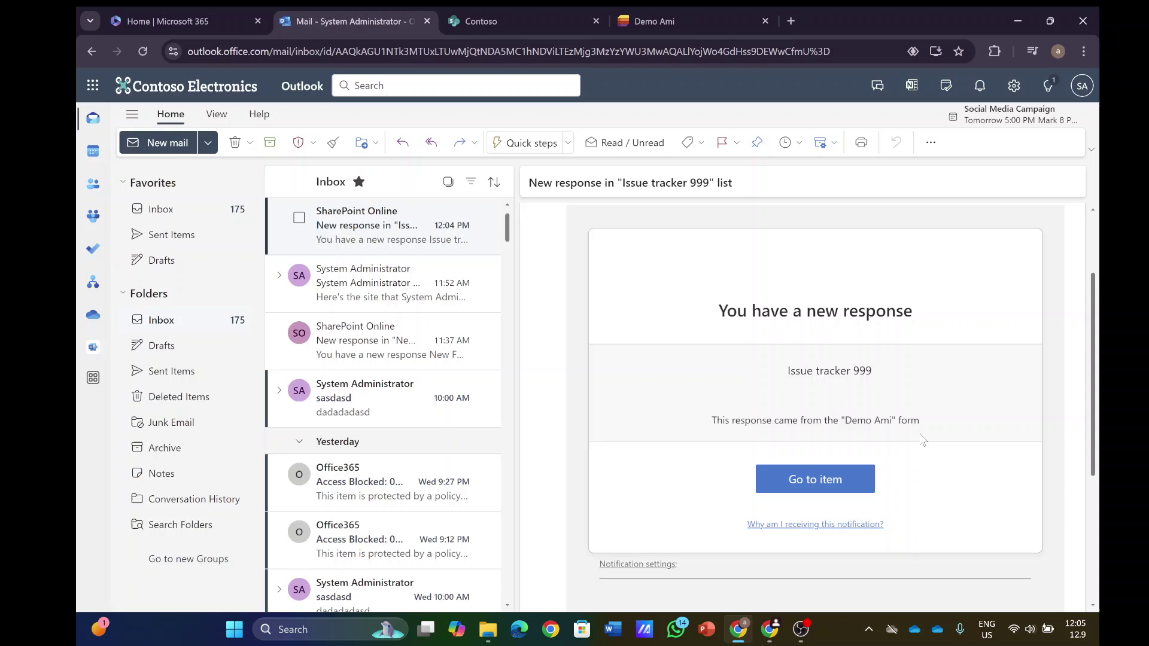
pyautogui.click(813, 479)
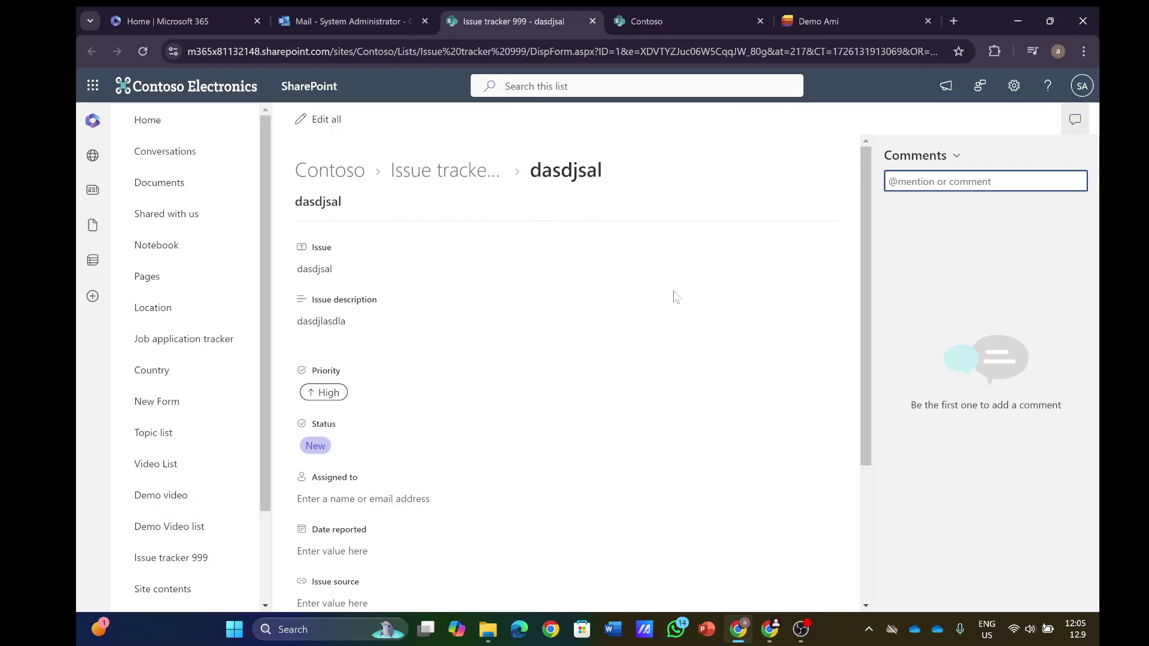
# Go to the Contoso site, open Issue tracker 999, and show its 29 group members.
pyautogui.click(345, 176)
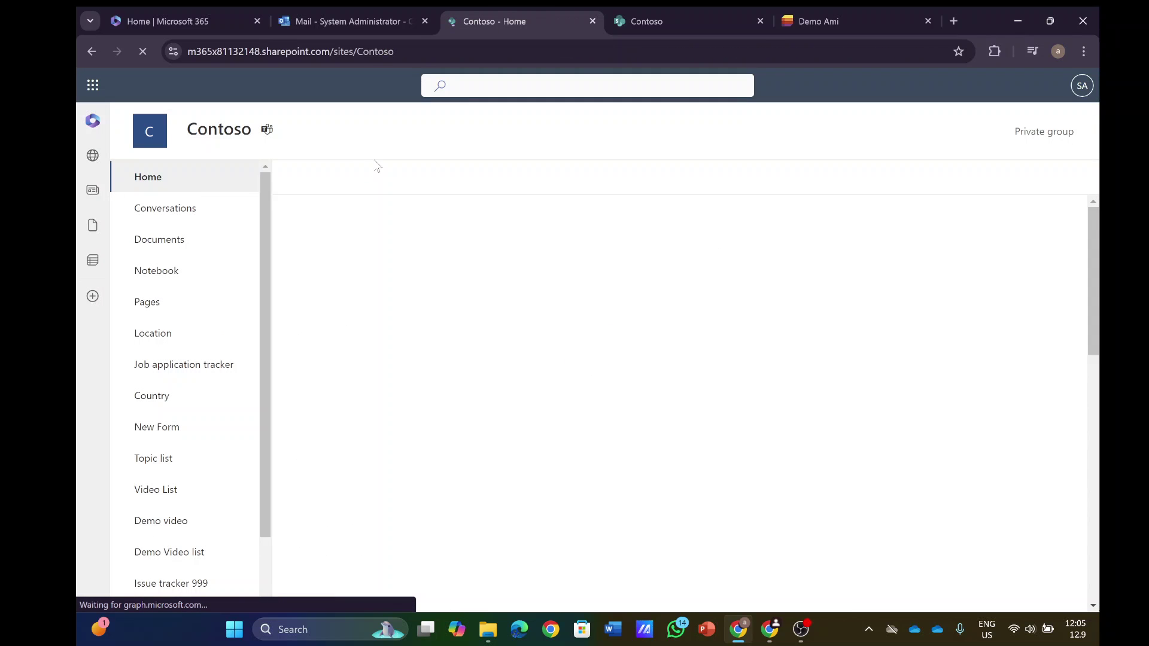
pyautogui.click(171, 583)
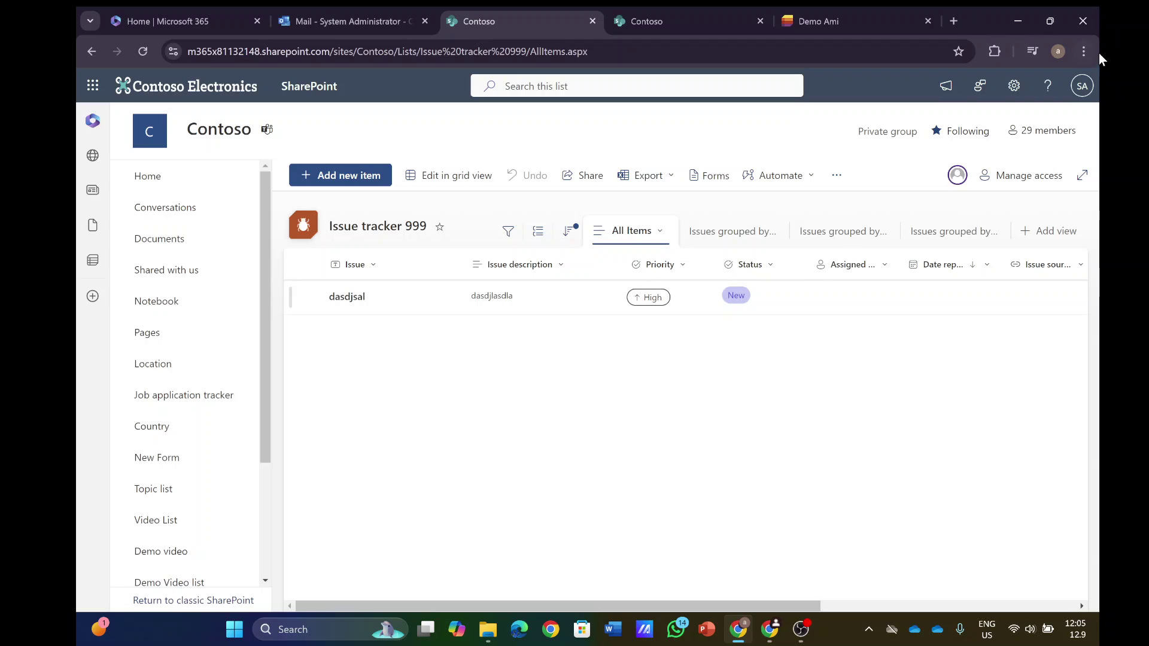
pyautogui.click(1043, 133)
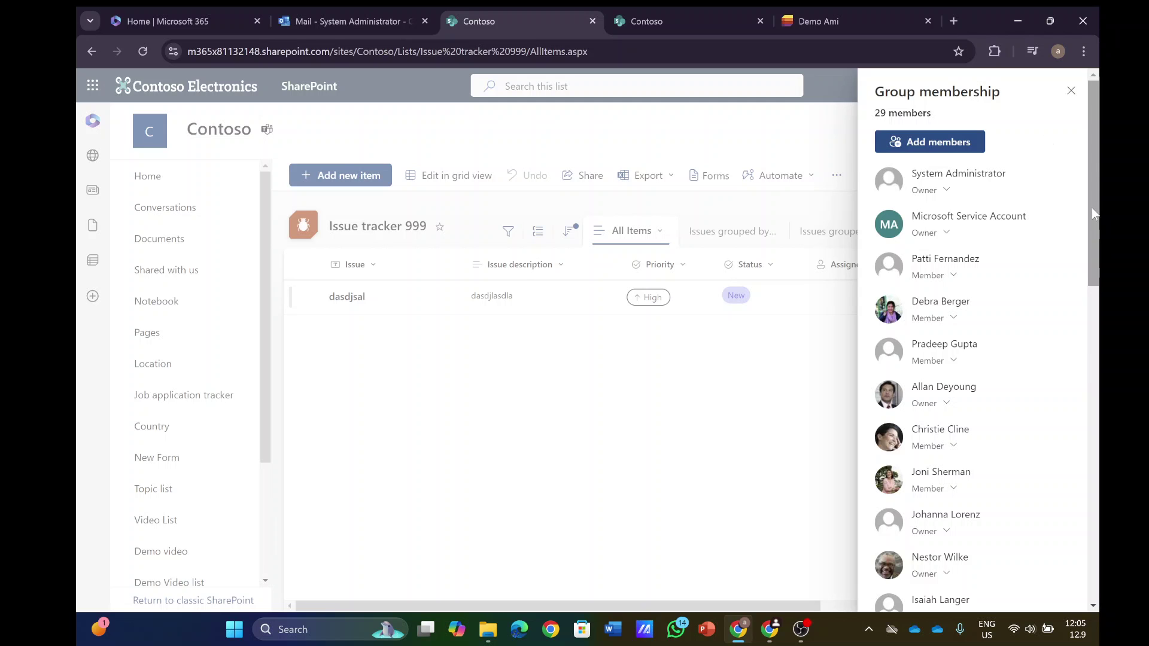
pyautogui.moveTo(1091, 163); pyautogui.dragTo(1099, 419)
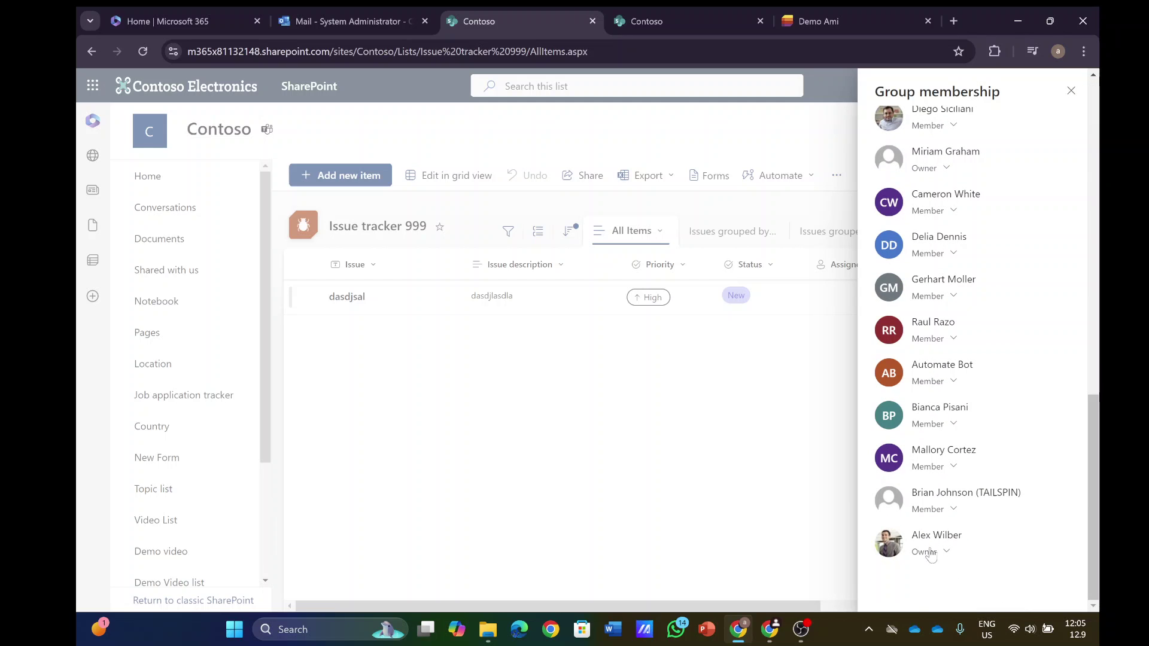
# Close the membership panel, then check the other account's inbox and reload its New Form list.
pyautogui.click(639, 488)
pyautogui.click(772, 631)
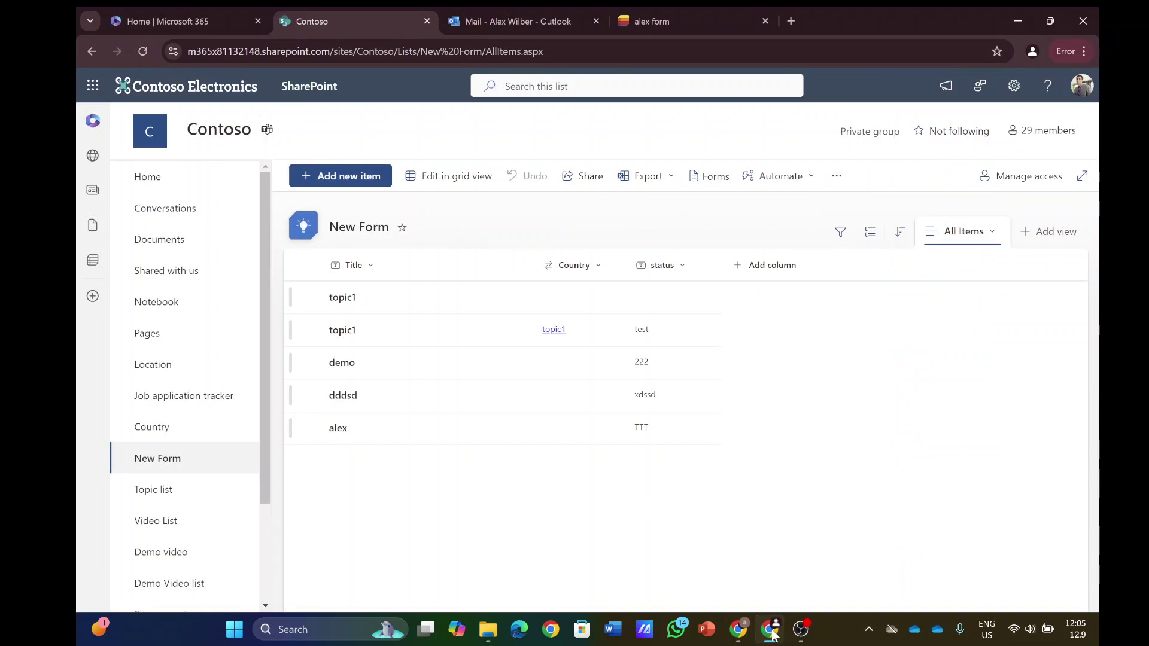
pyautogui.click(526, 23)
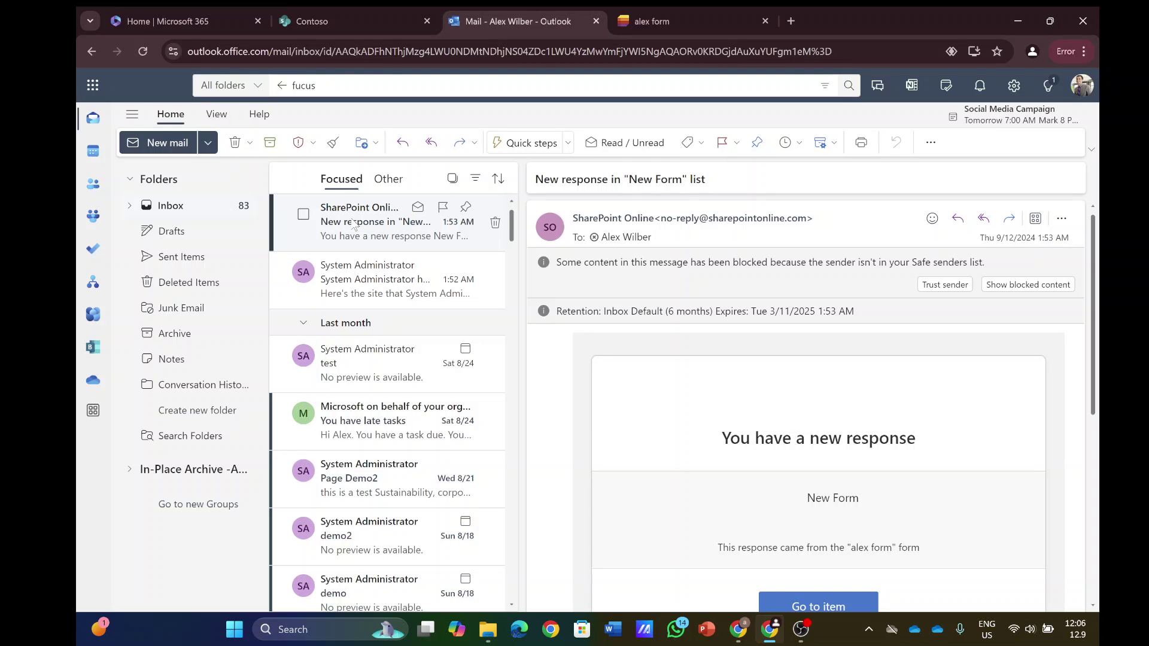
pyautogui.click(339, 25)
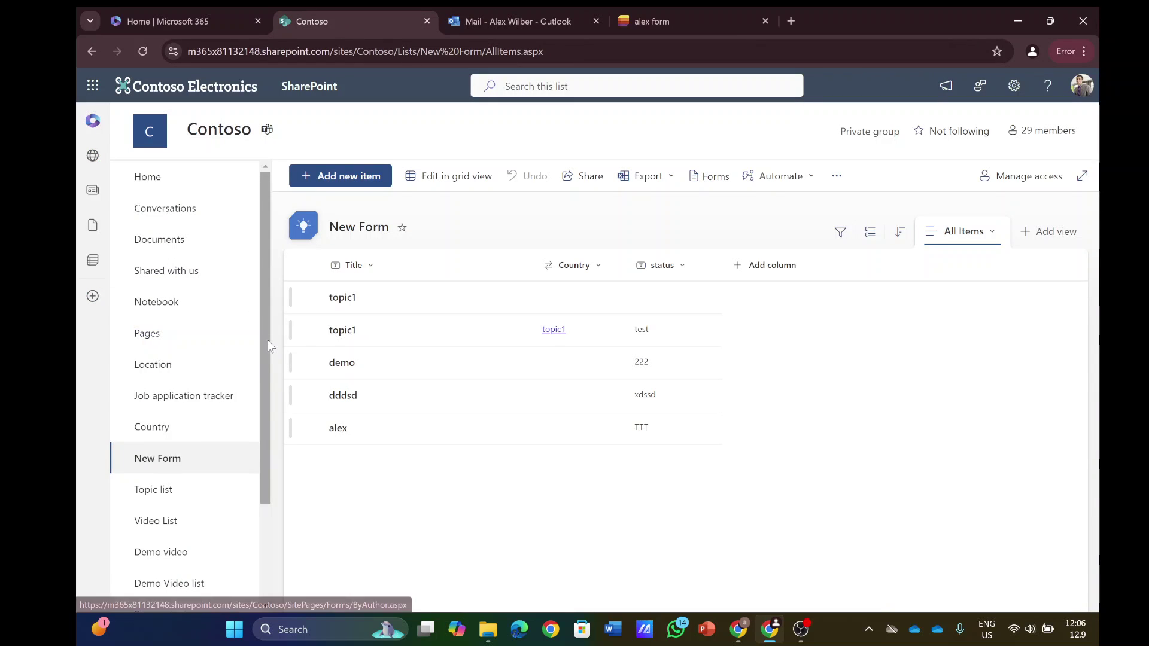
pyautogui.moveTo(268, 340); pyautogui.dragTo(262, 462)
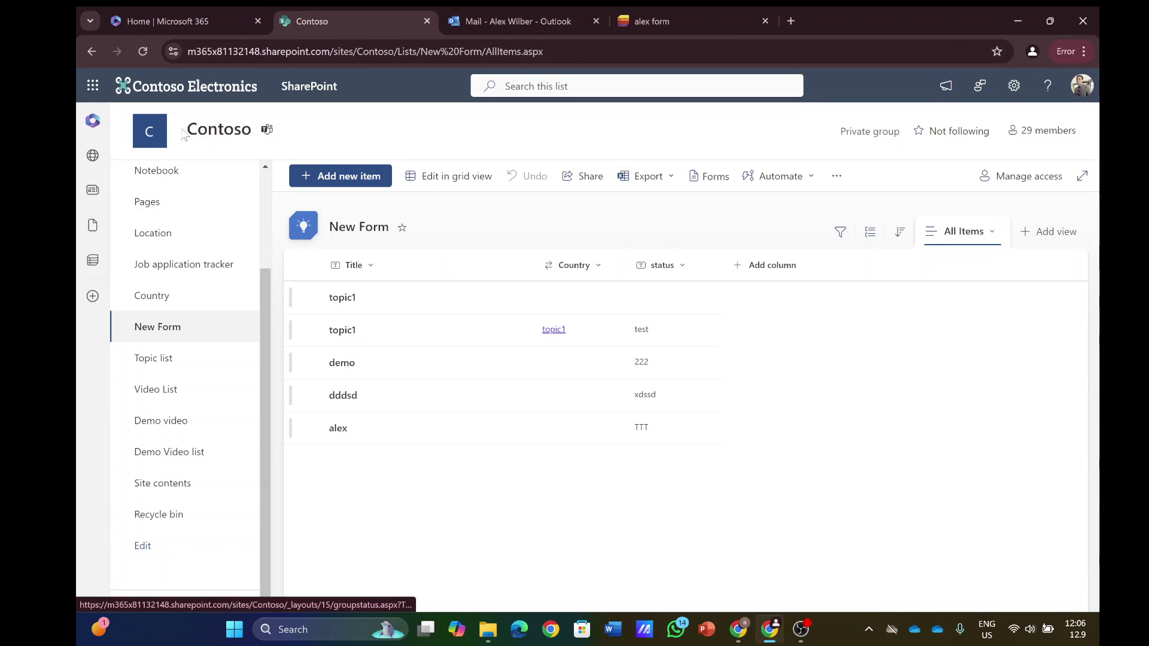
pyautogui.click(144, 51)
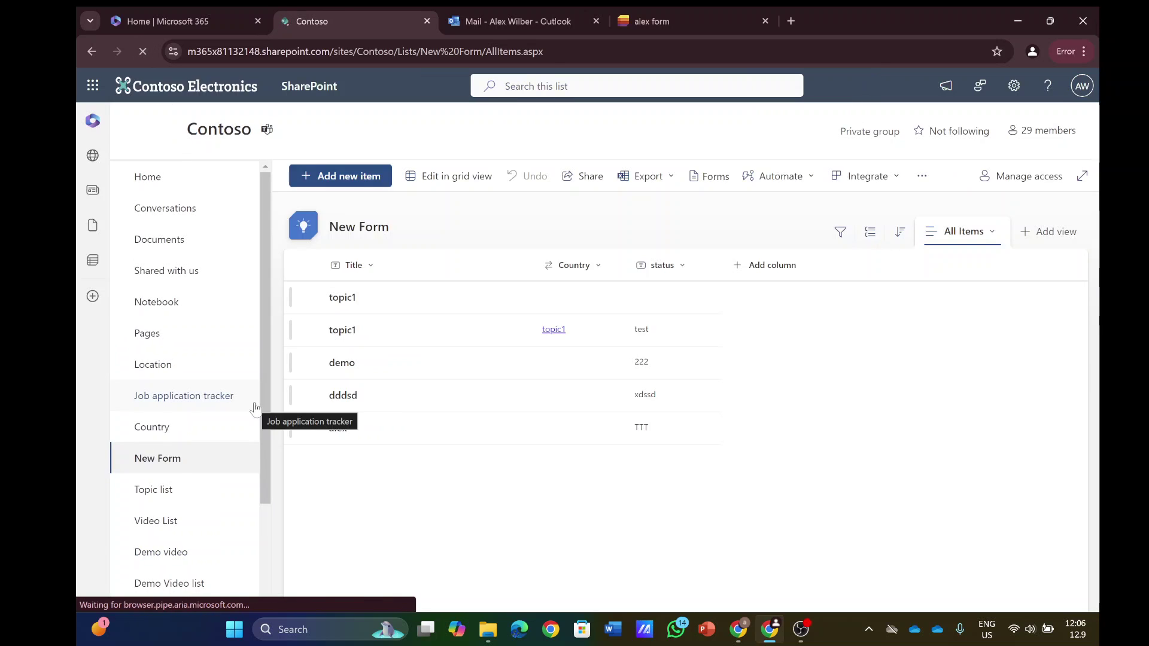
pyautogui.moveTo(264, 316); pyautogui.dragTo(257, 443)
pyautogui.scroll(-1, 257, 446)
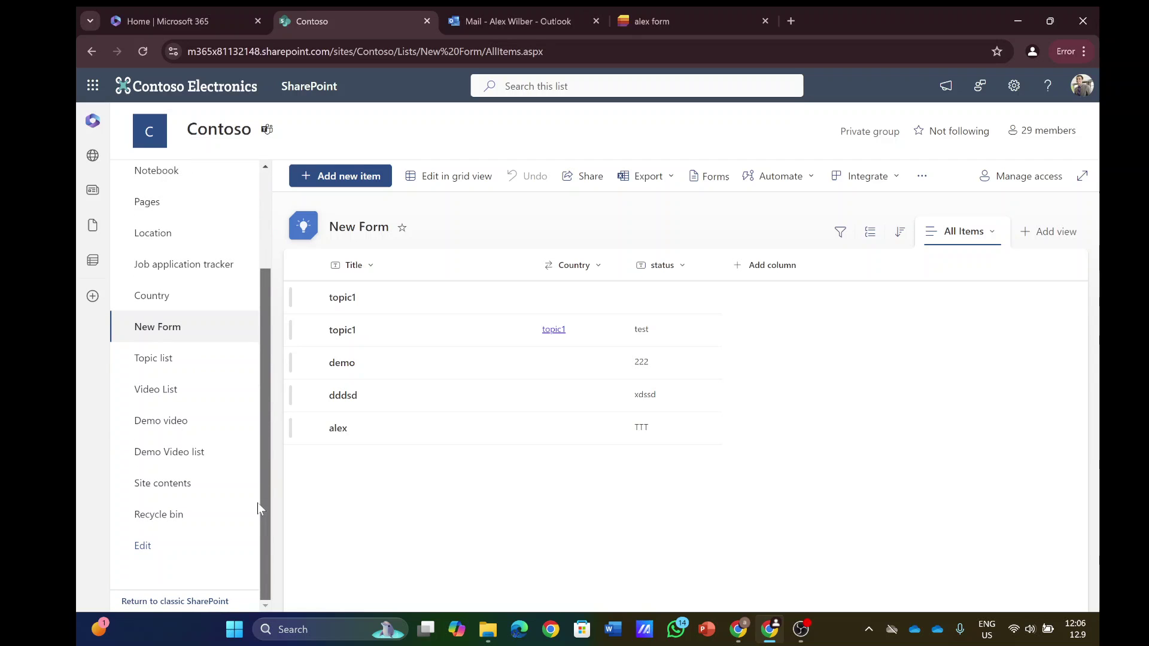
# Copy the Issue tracker 999 address from the administrator's window for use in the other account.
pyautogui.click(738, 633)
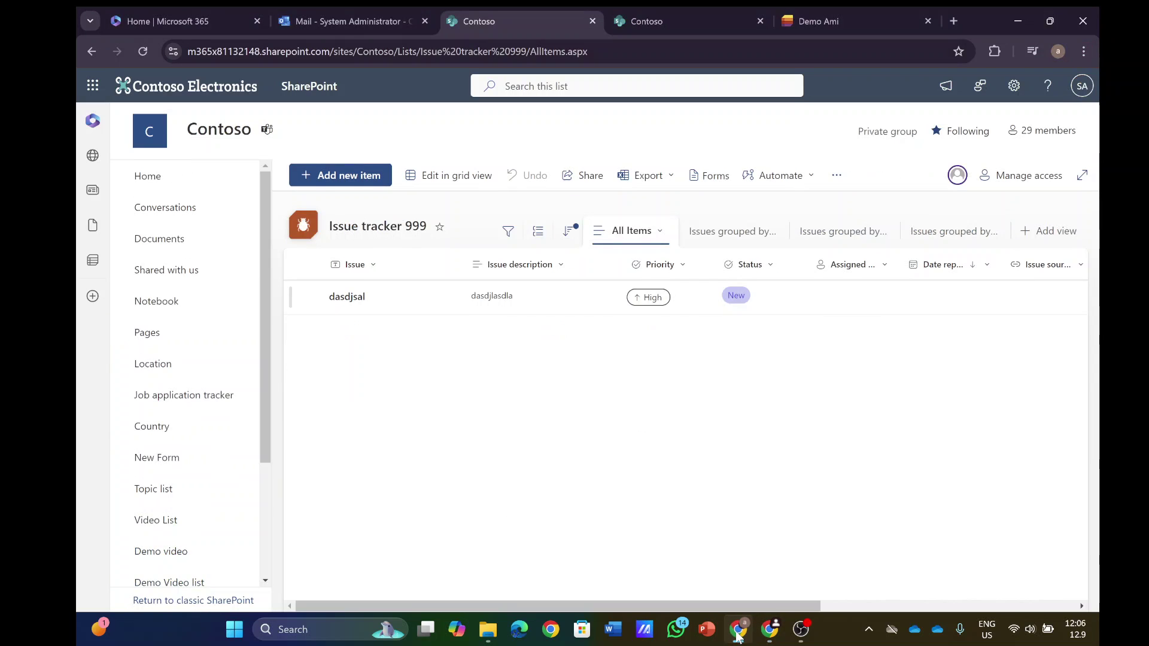
pyautogui.click(562, 61)
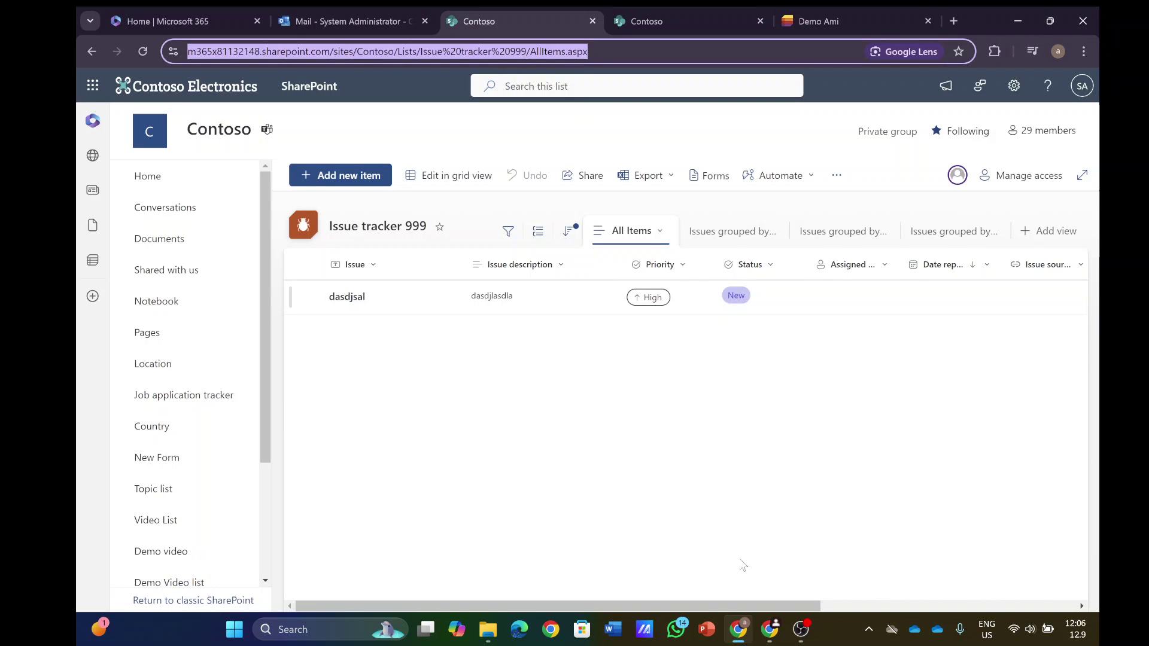
pyautogui.click(770, 630)
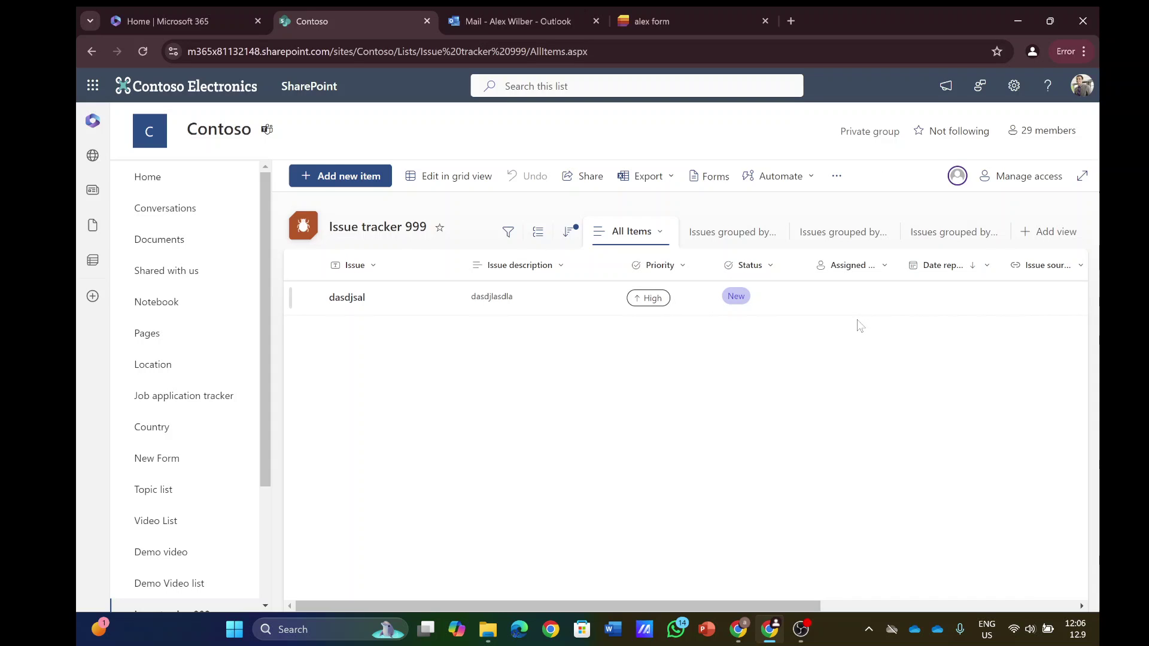
# Create a new form for the list titled 'Form Alex'.
pyautogui.click(709, 179)
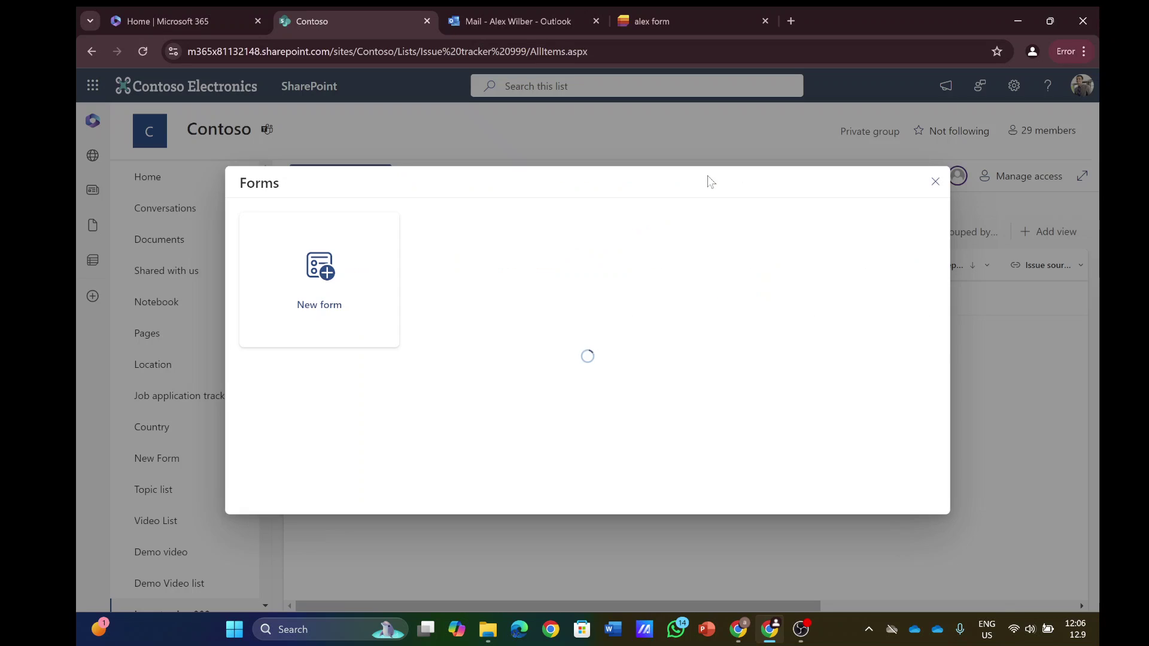
pyautogui.click(343, 270)
pyautogui.write('Fo')
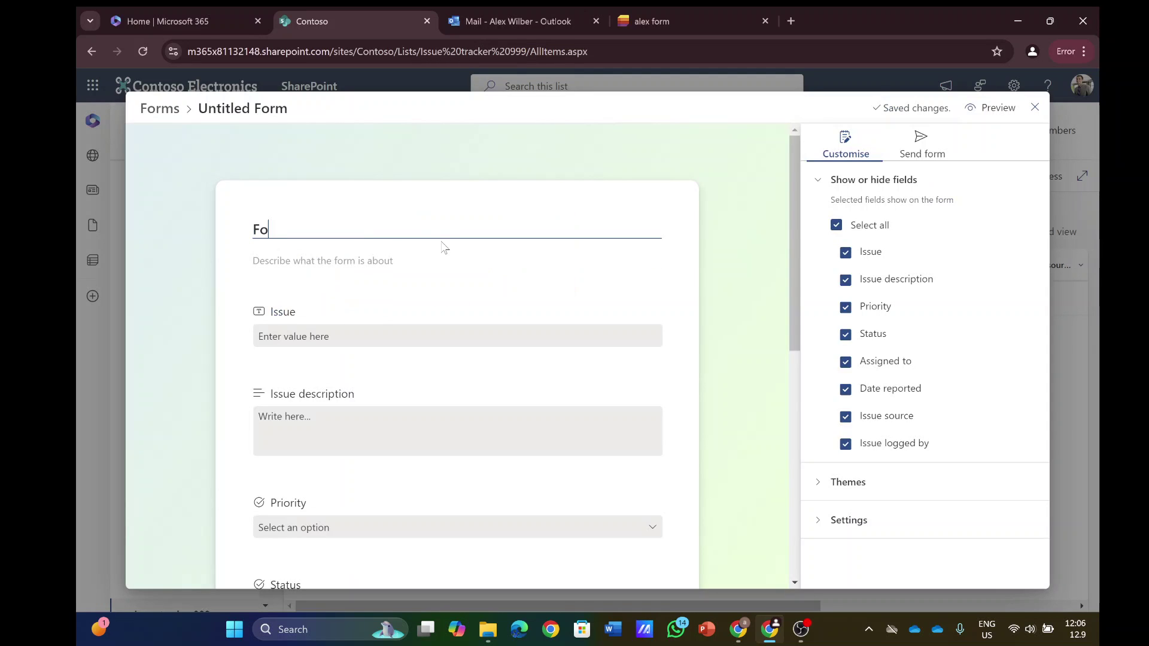
pyautogui.write('rm Alex')
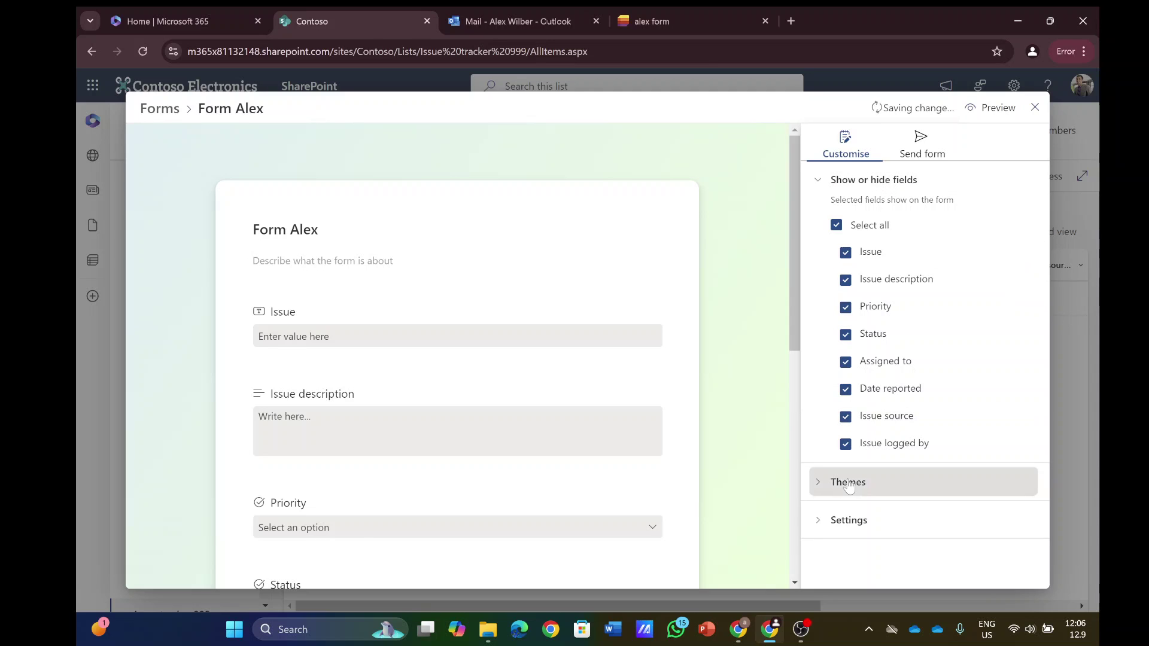
# Turn on Notify me in the form's settings and copy its share link.
pyautogui.click(833, 519)
pyautogui.click(852, 285)
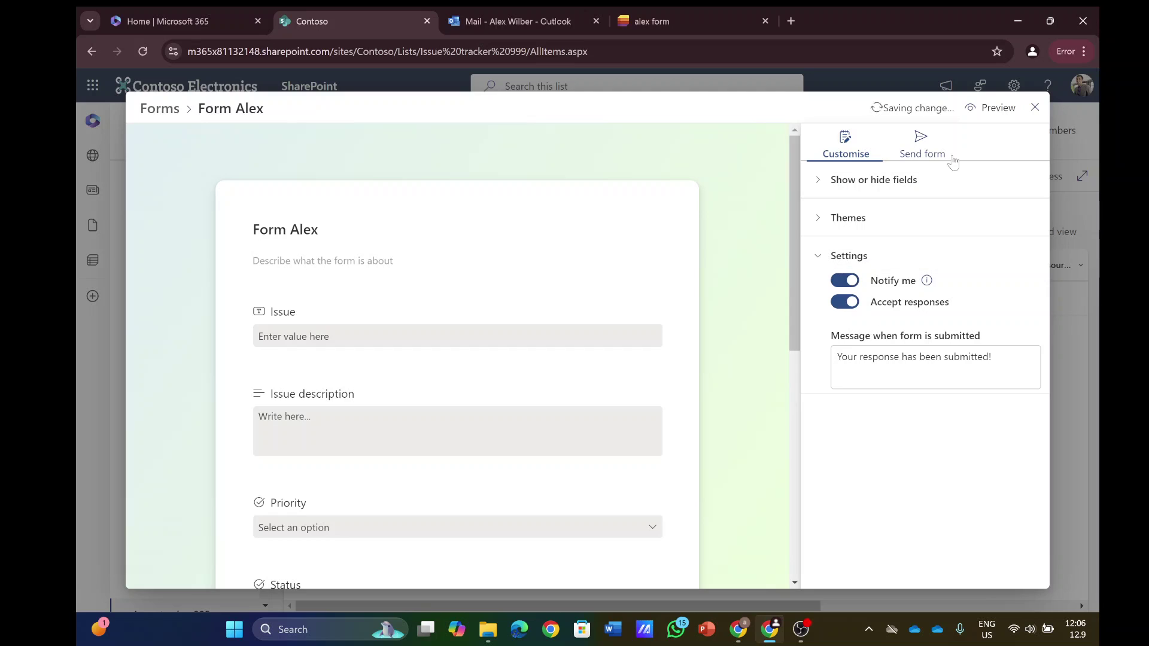
pyautogui.click(920, 139)
pyautogui.click(851, 201)
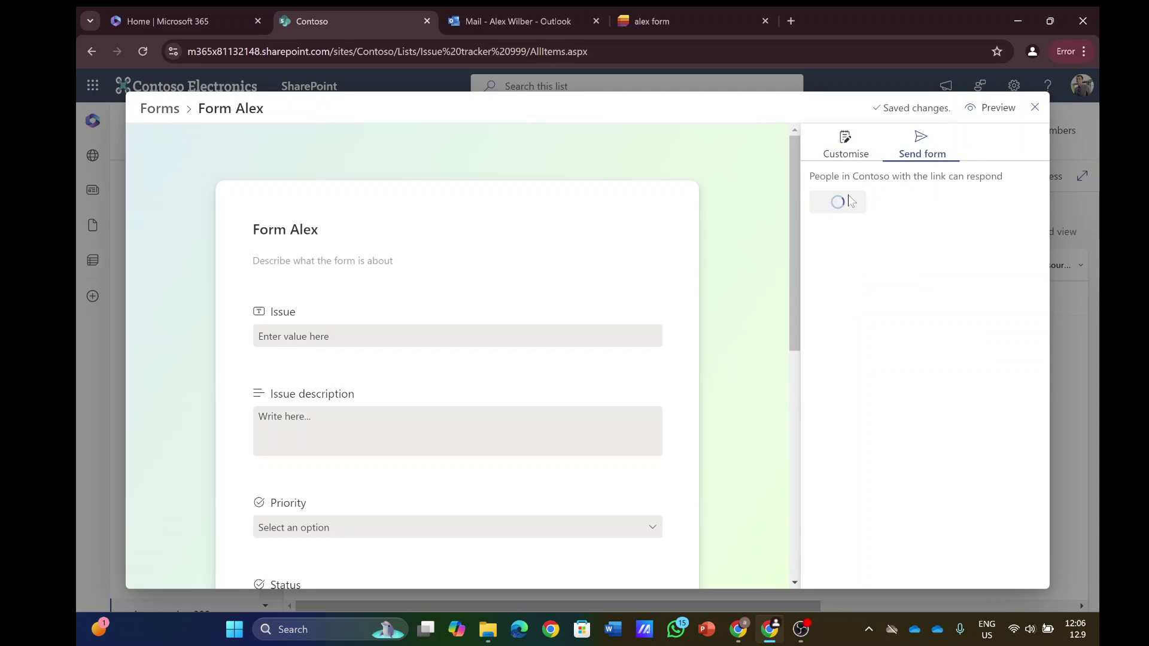
# Open the Form Alex link in a new tab and enter Issue 'ew' with description 232.
pyautogui.click(791, 26)
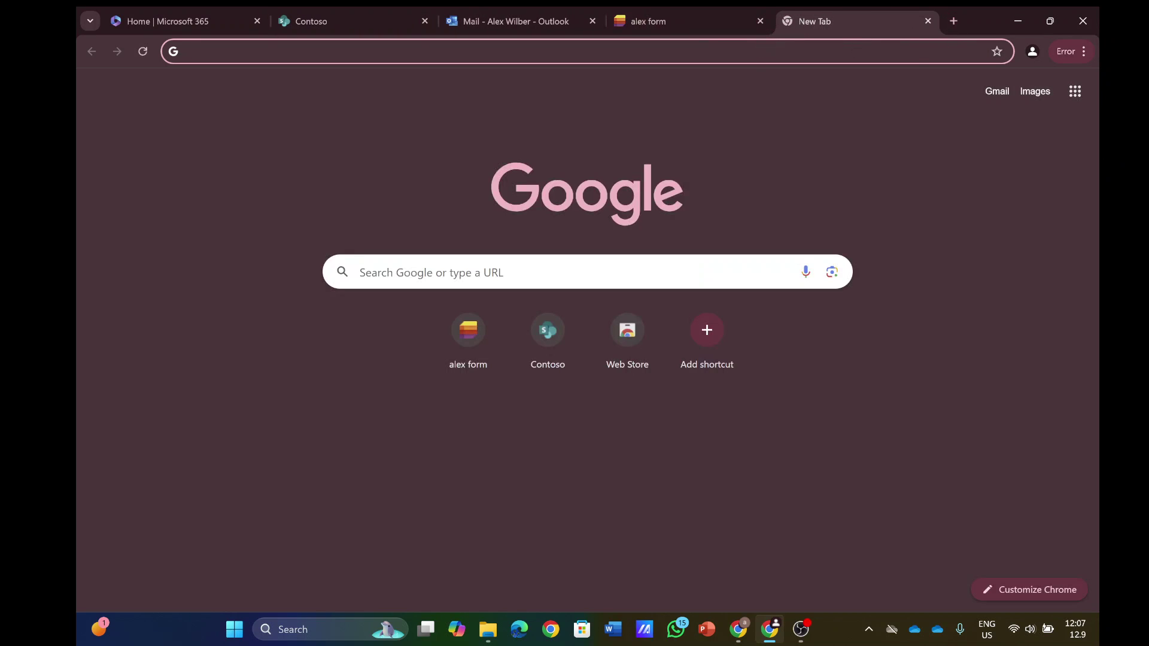
pyautogui.hotkey('ctrl', 'v')
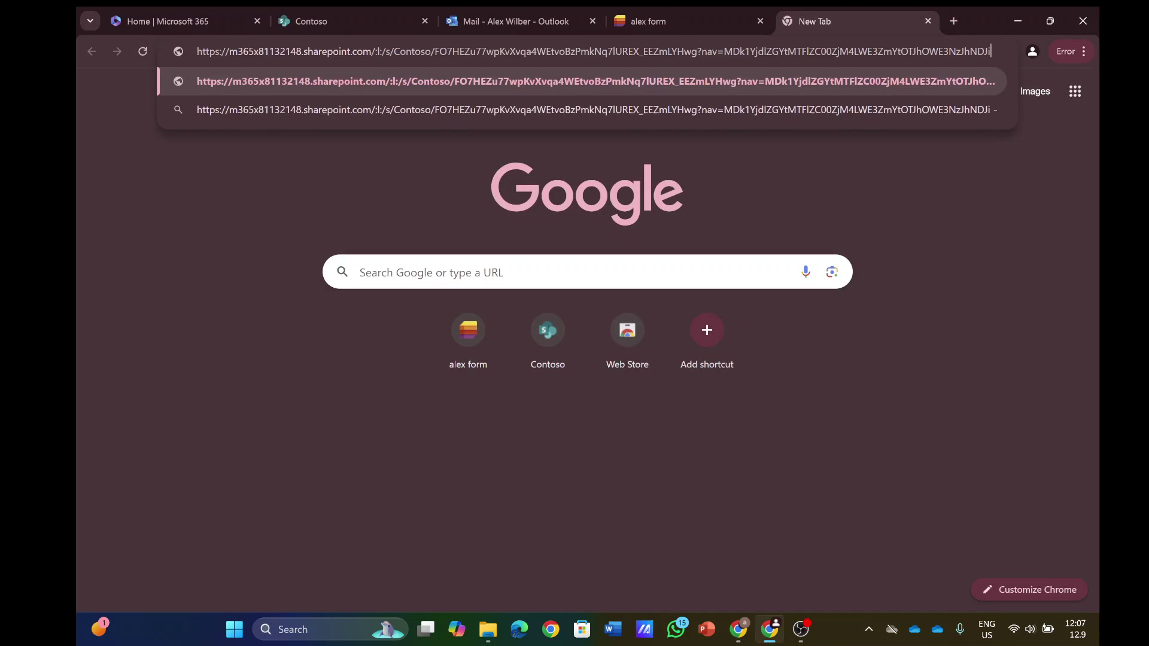
pyautogui.press('Return')
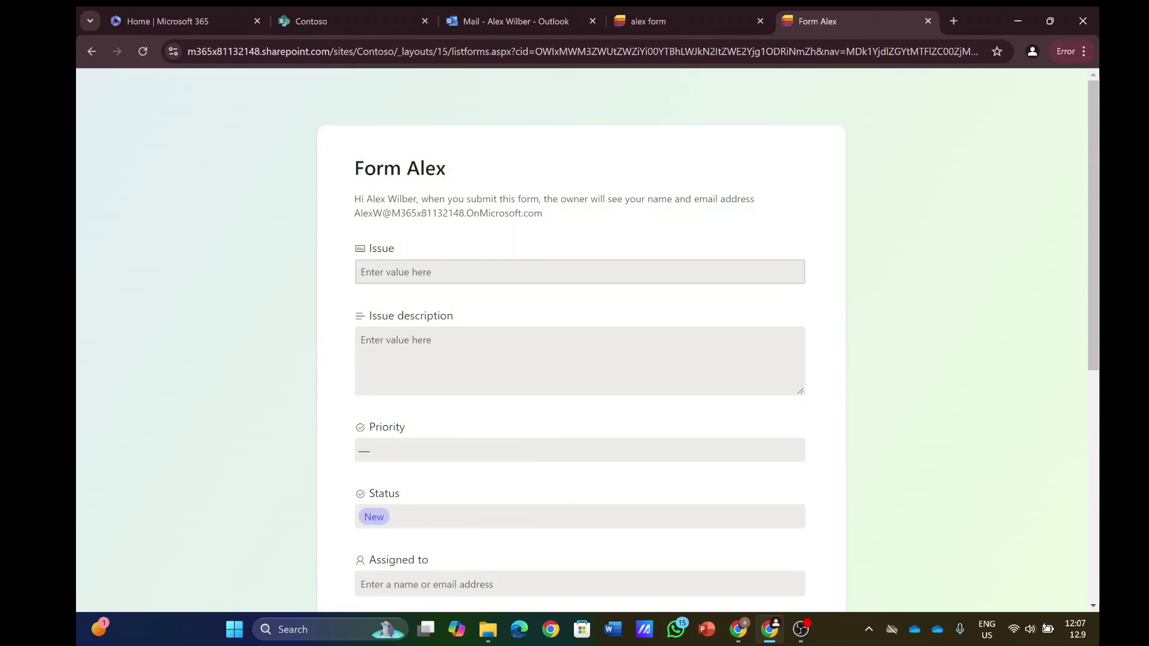
pyautogui.click(436, 272)
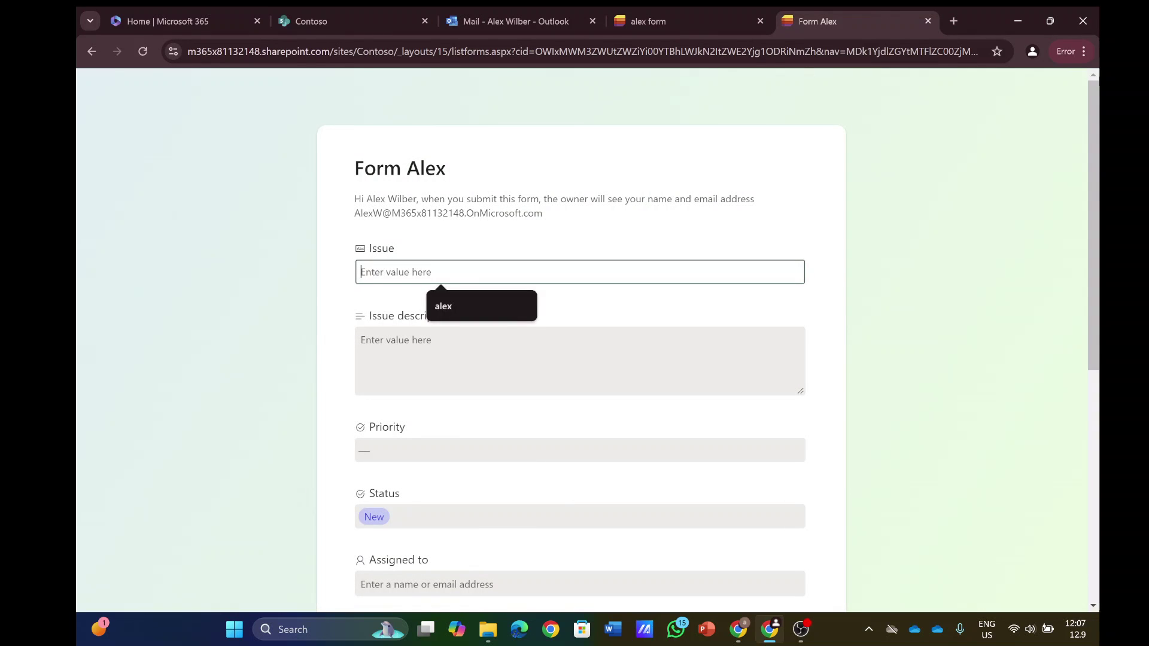
pyautogui.write('ewe')
pyautogui.click(488, 341)
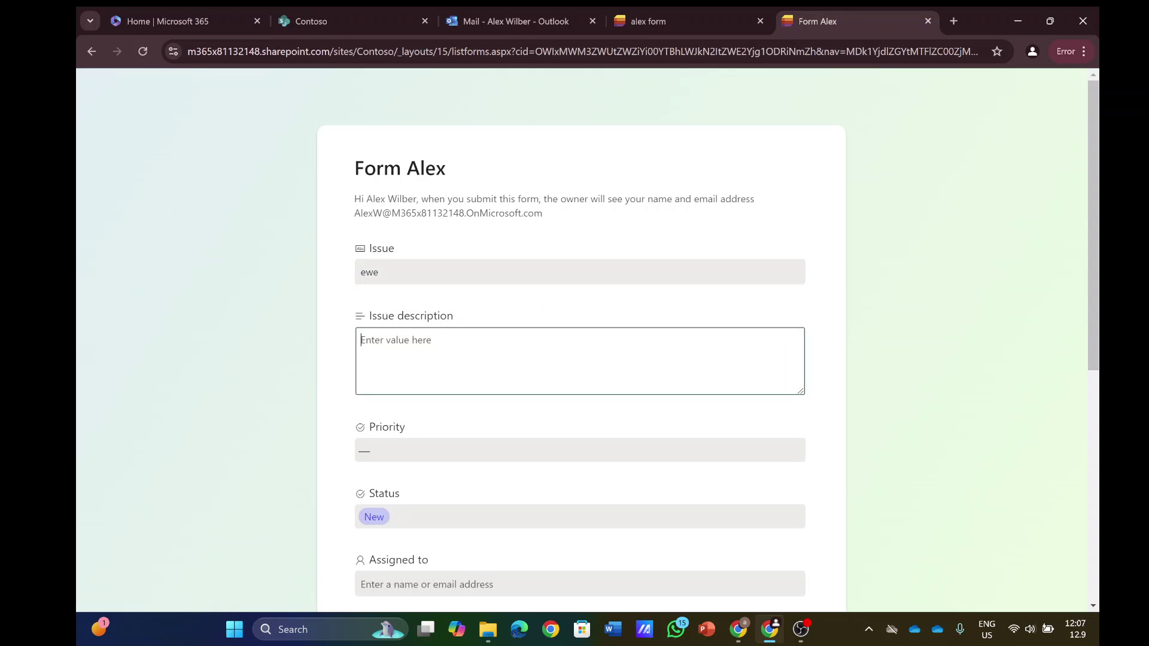
pyautogui.write('232')
# Set priority to High and status to Completed, then submit the response.
pyautogui.click(449, 450)
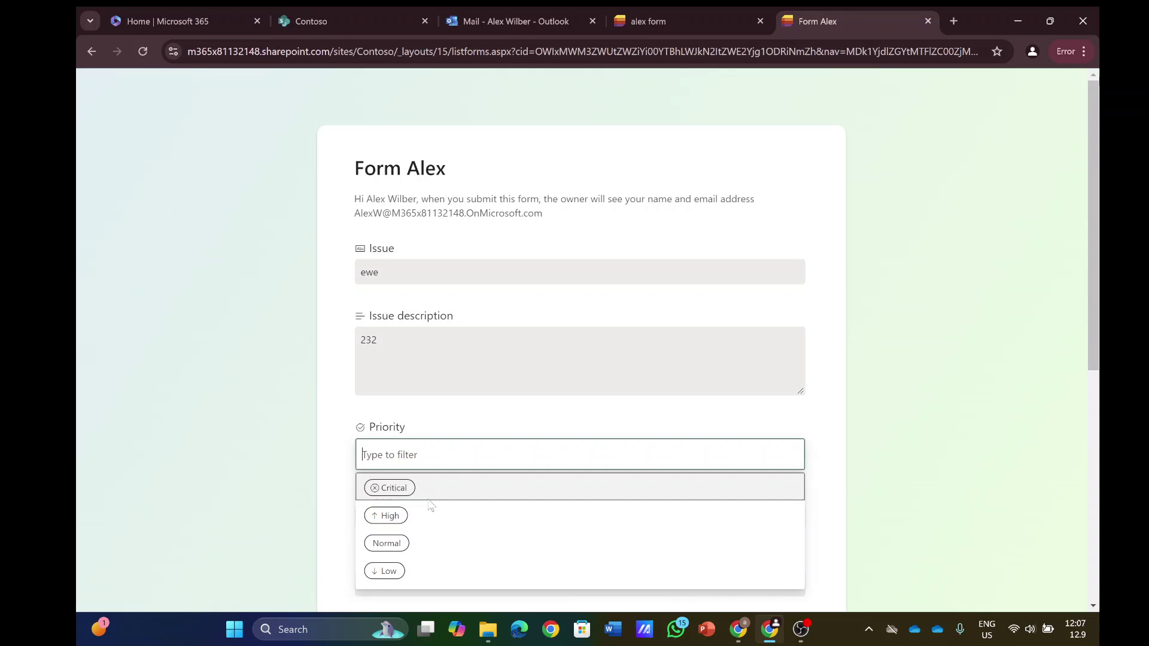
pyautogui.click(413, 516)
pyautogui.click(406, 523)
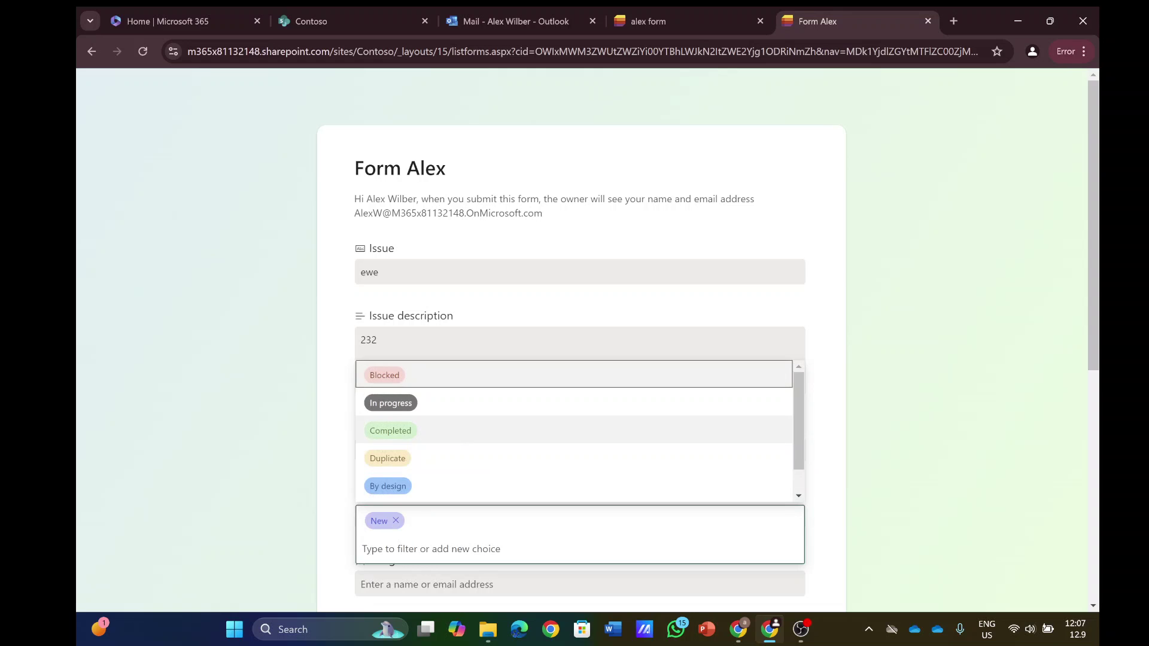
pyautogui.click(458, 431)
pyautogui.moveTo(1086, 315); pyautogui.dragTo(1058, 522)
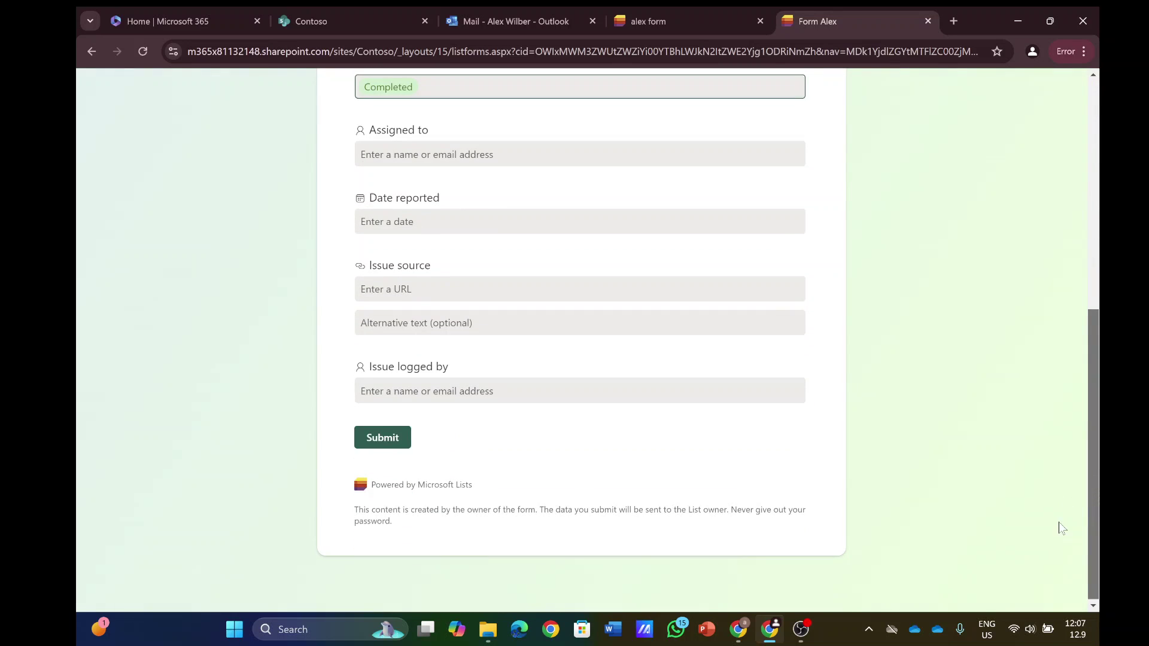
pyautogui.click(390, 439)
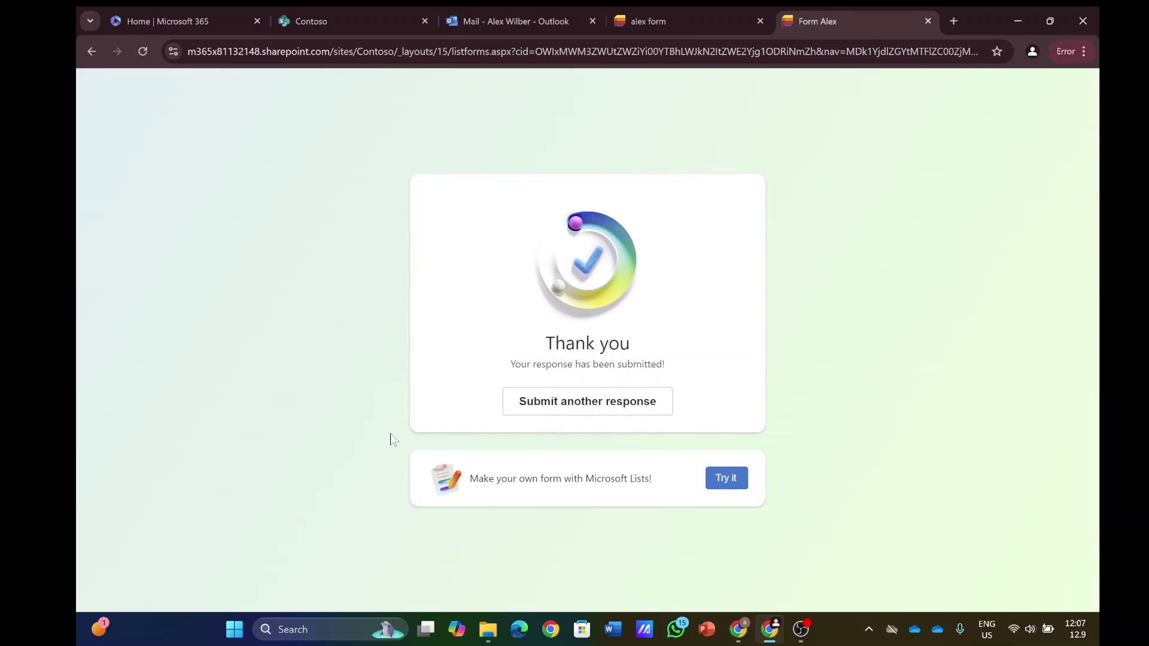
# Refresh the Outlook inbox and open the new Issue tracker 999 response email from Form Alex.
pyautogui.click(533, 21)
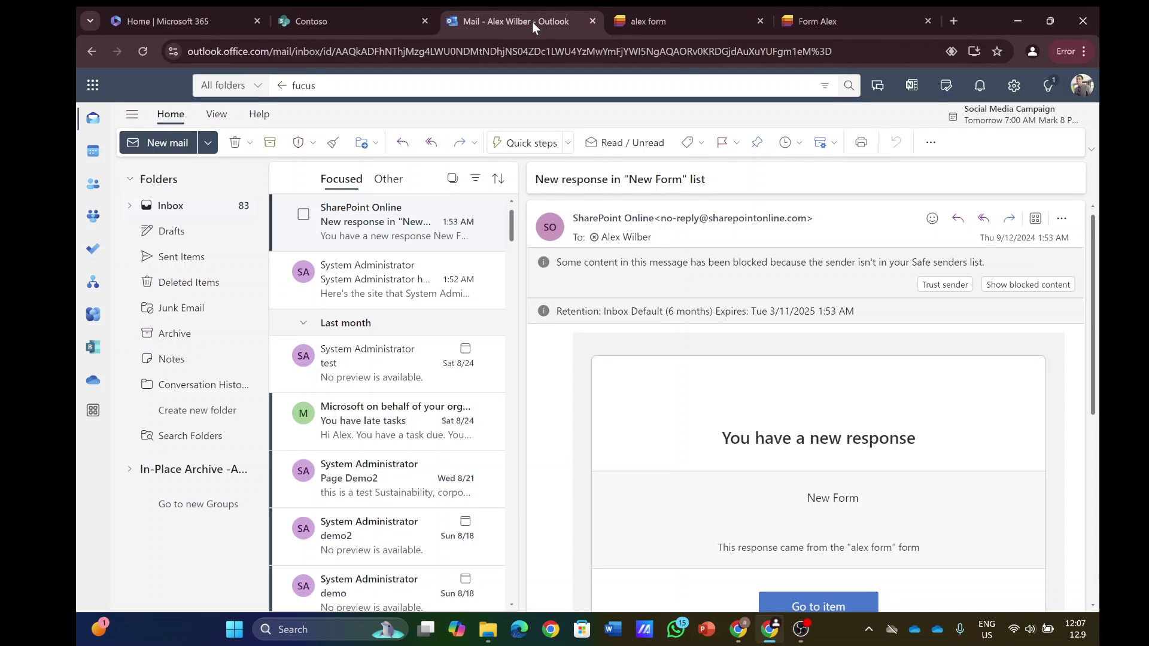
pyautogui.click(137, 52)
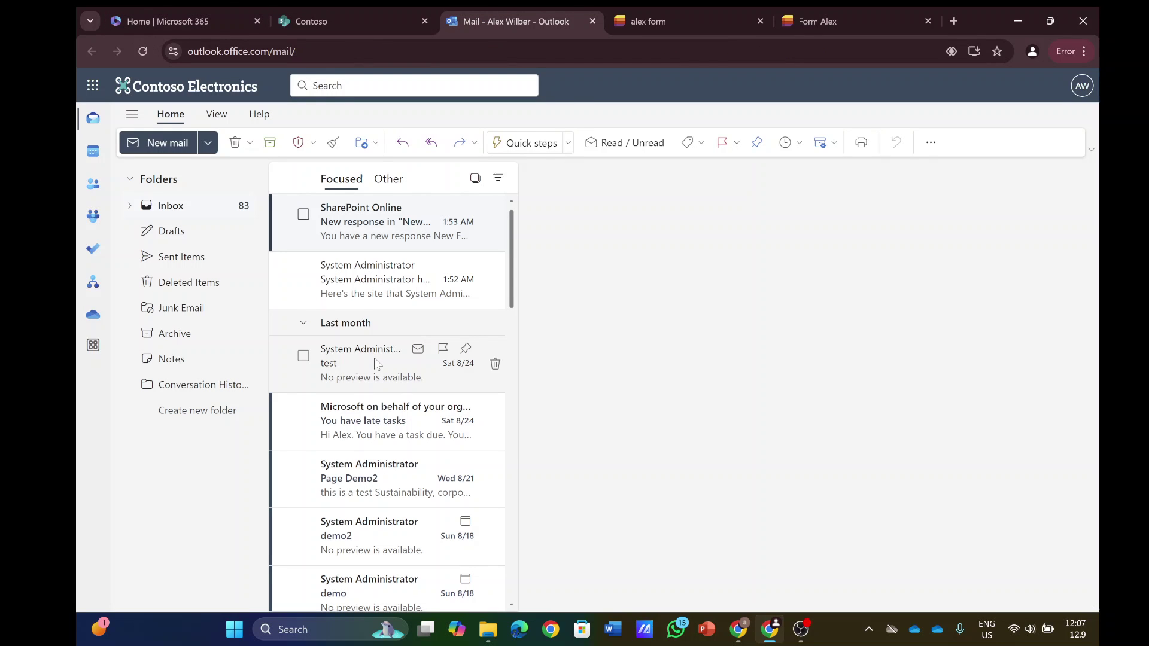
pyautogui.click(359, 227)
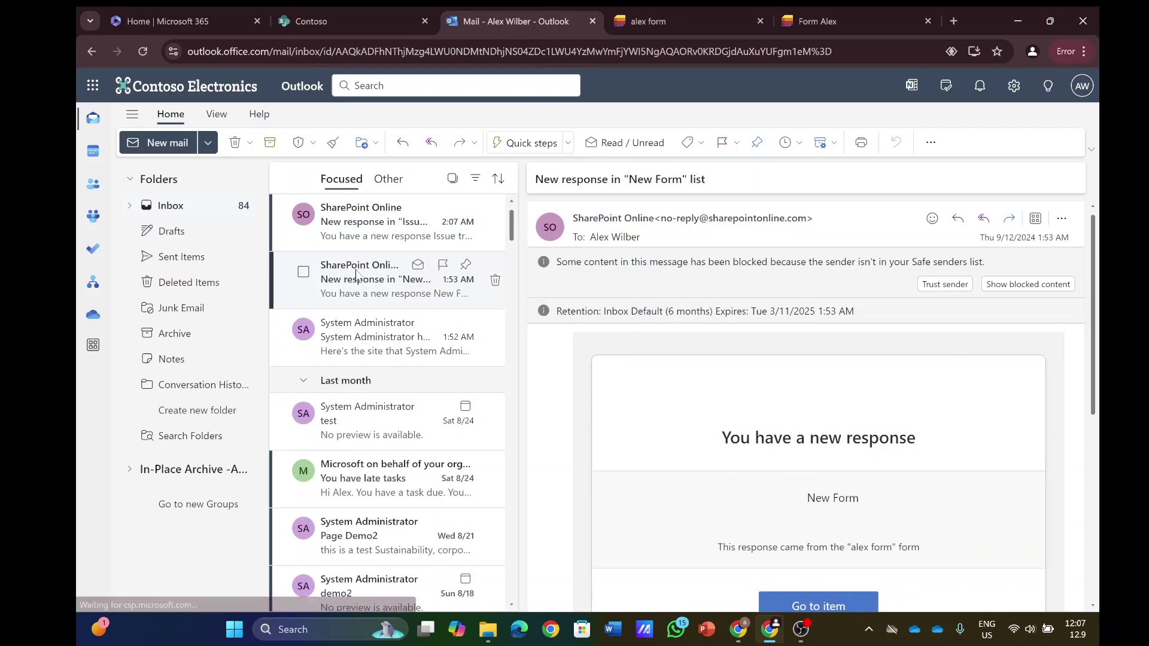
pyautogui.click(364, 222)
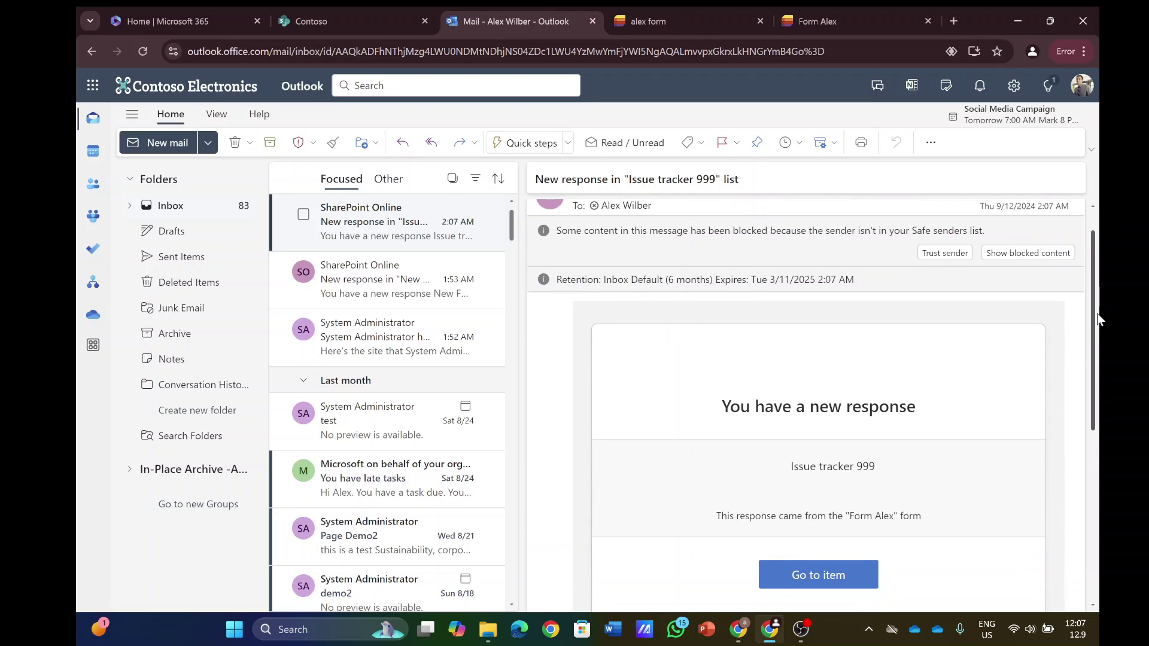
pyautogui.moveTo(1093, 303); pyautogui.dragTo(1087, 348)
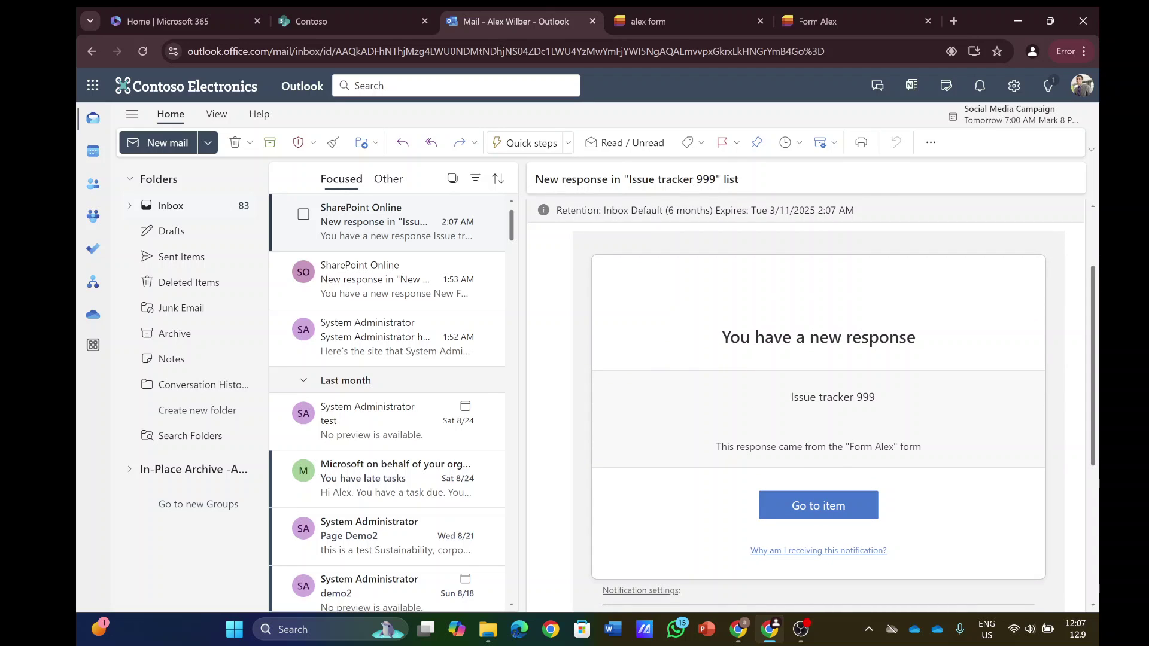
# Open the new item, return to the Issue tracker 999 list, and reload it in the admin window to show ewe.
pyautogui.click(819, 505)
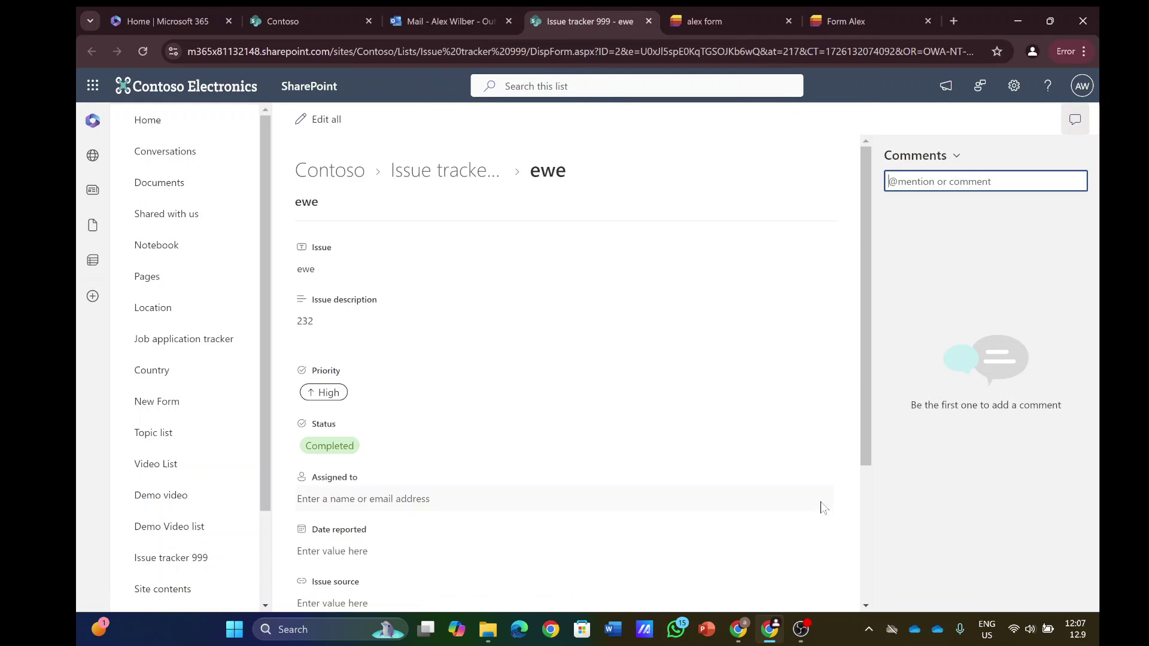
pyautogui.click(443, 179)
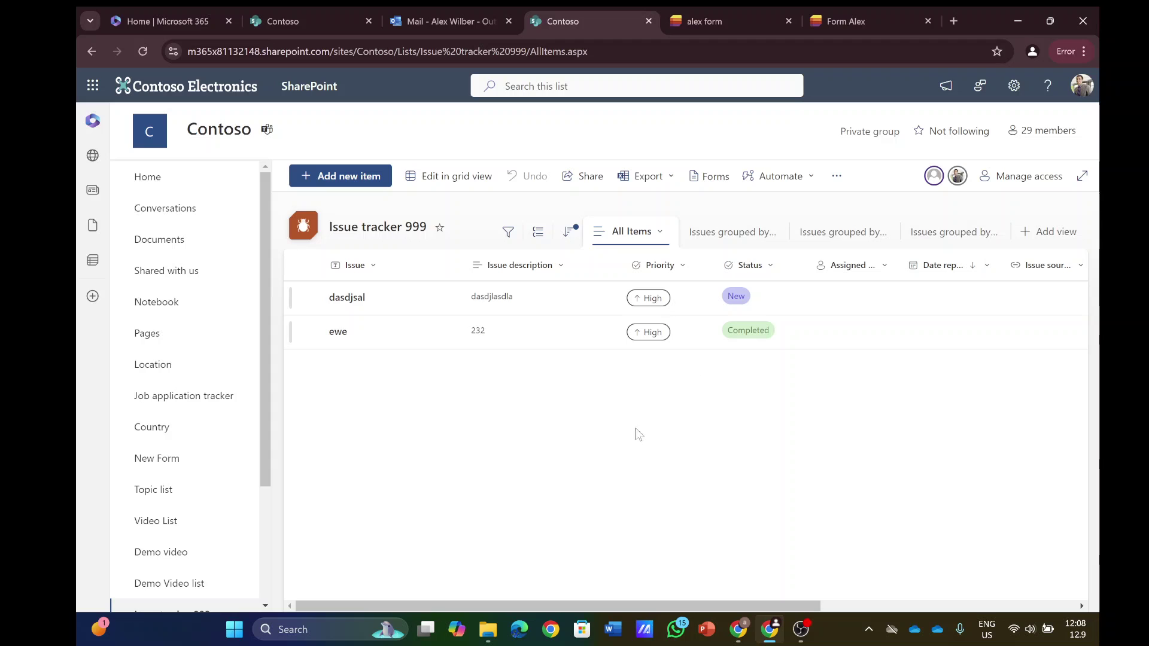
pyautogui.click(739, 630)
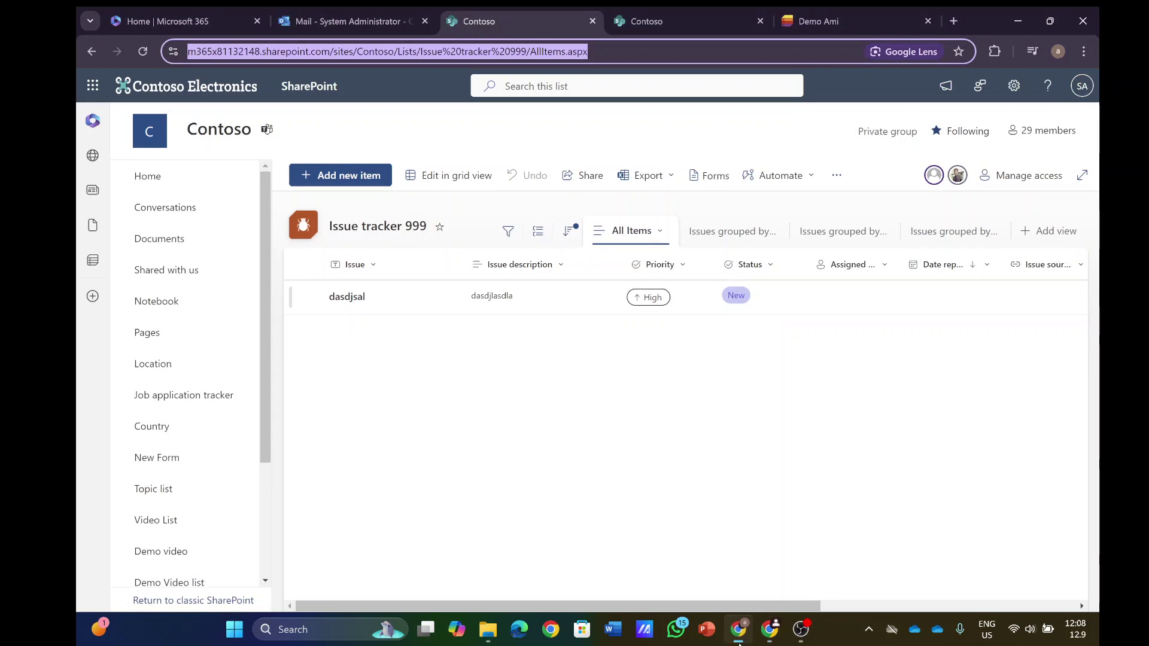
pyautogui.click(660, 420)
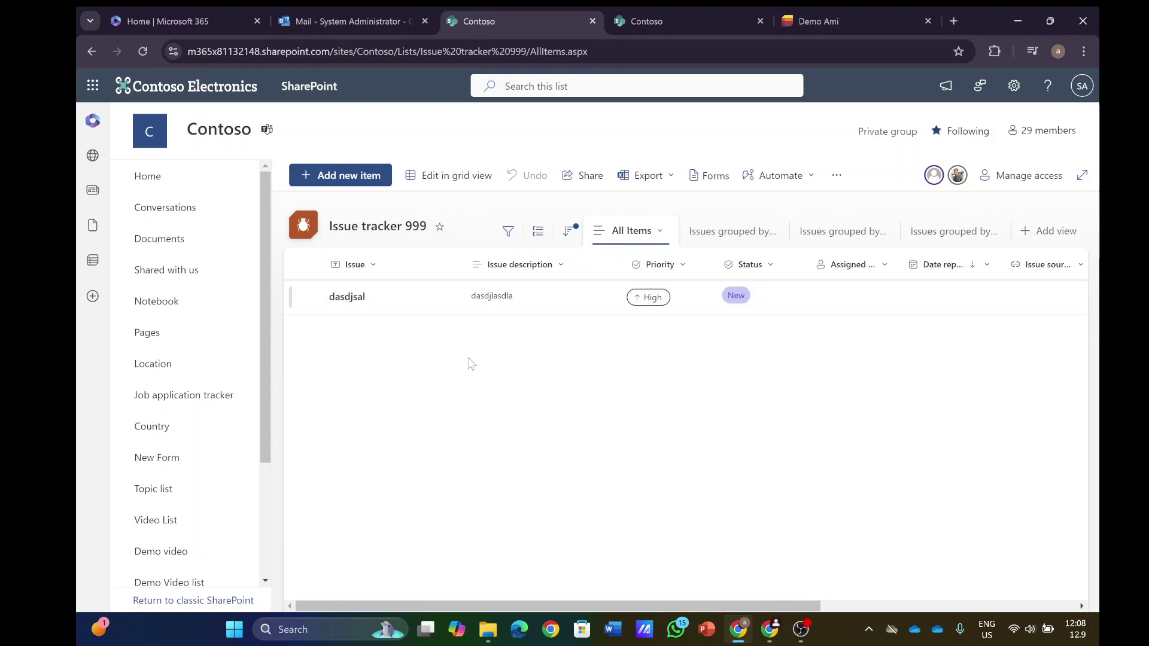
pyautogui.click(142, 53)
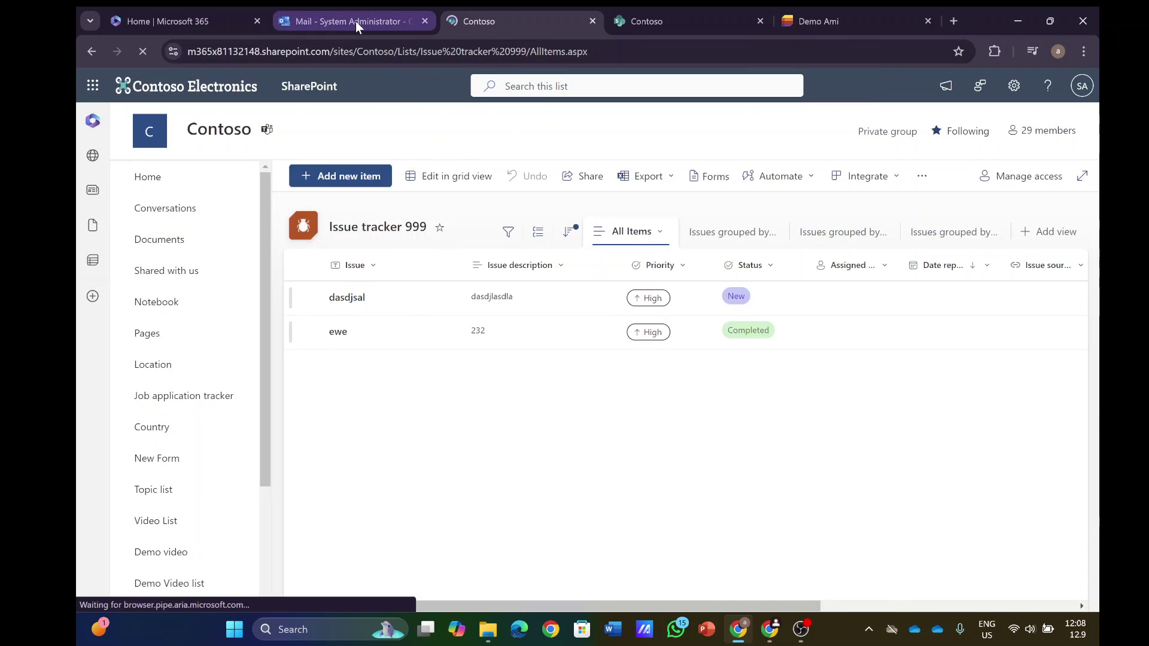
# Read the administrator's 12:04 PM Issue tracker 999 new-response email naming the Demo Ami form.
pyautogui.click(355, 21)
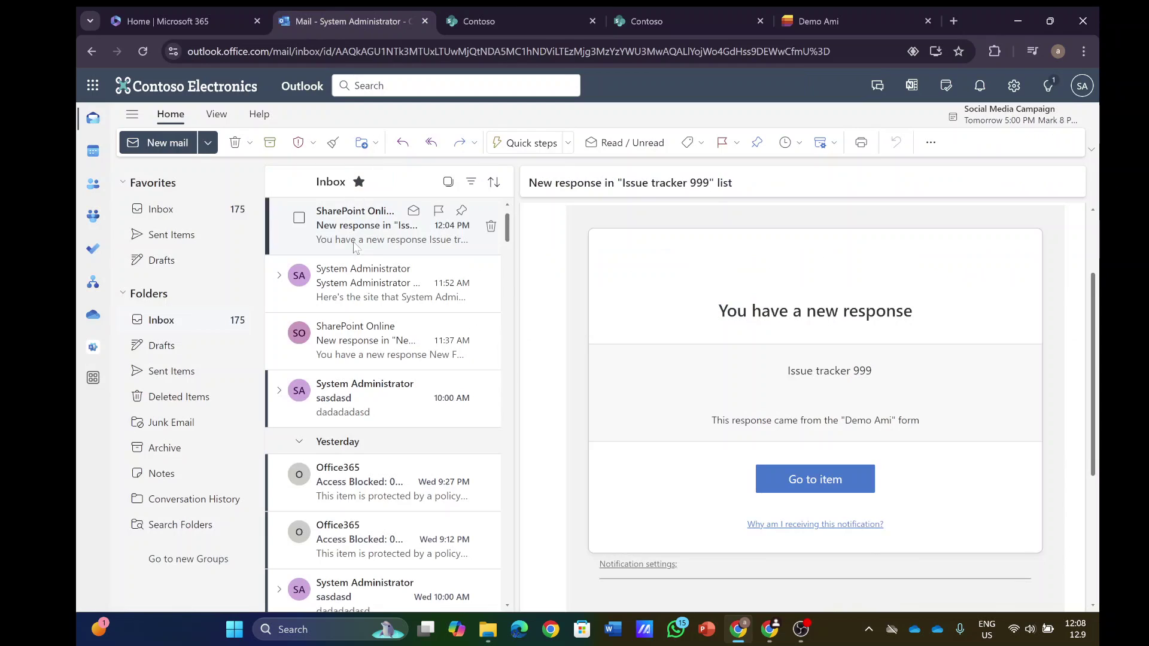
pyautogui.click(361, 275)
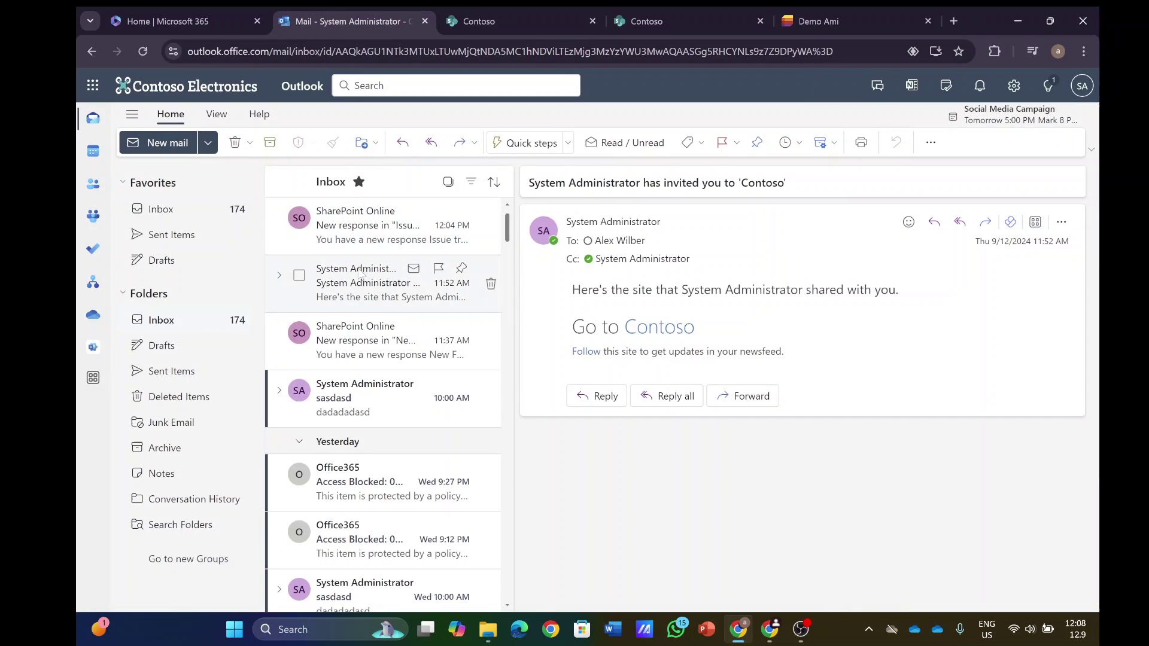
pyautogui.click(361, 222)
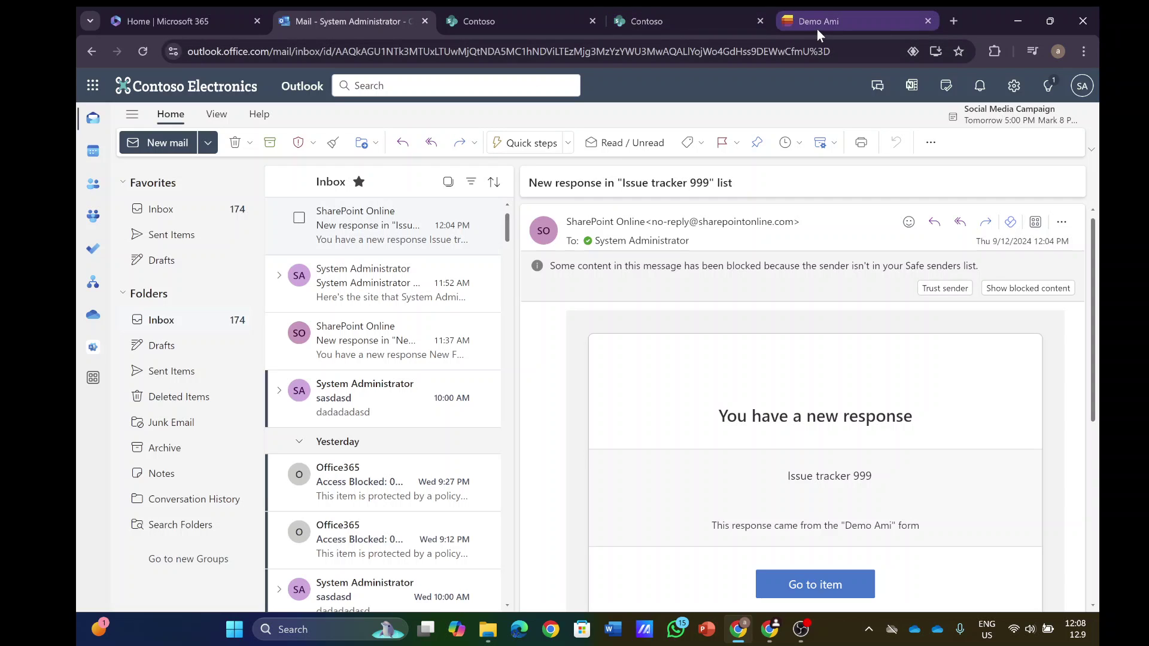
# Reload the Issue tracker 999 list so dasdjsal and ewe both appear, and open its overflow menu.
pyautogui.click(654, 26)
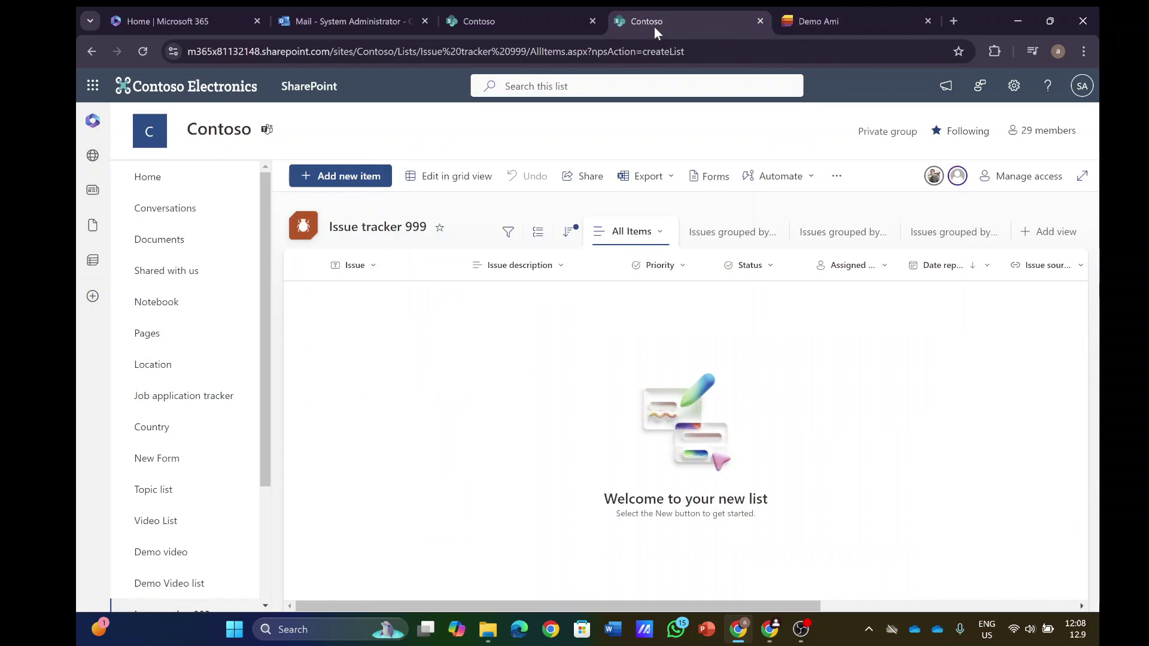
pyautogui.click(142, 51)
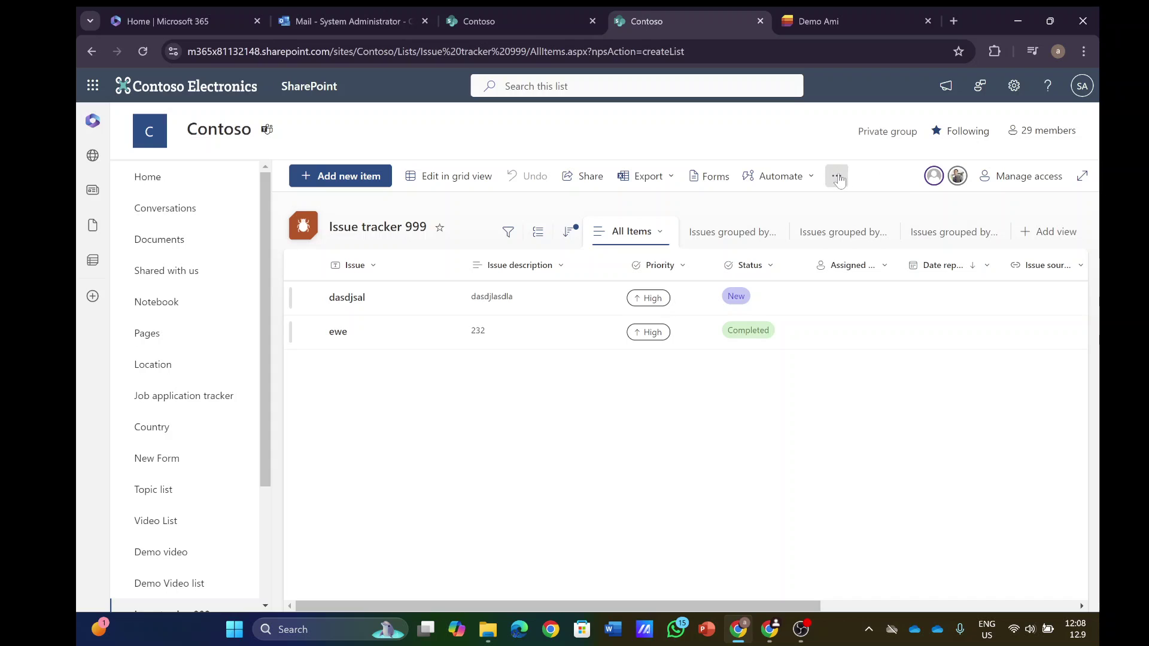
pyautogui.click(838, 177)
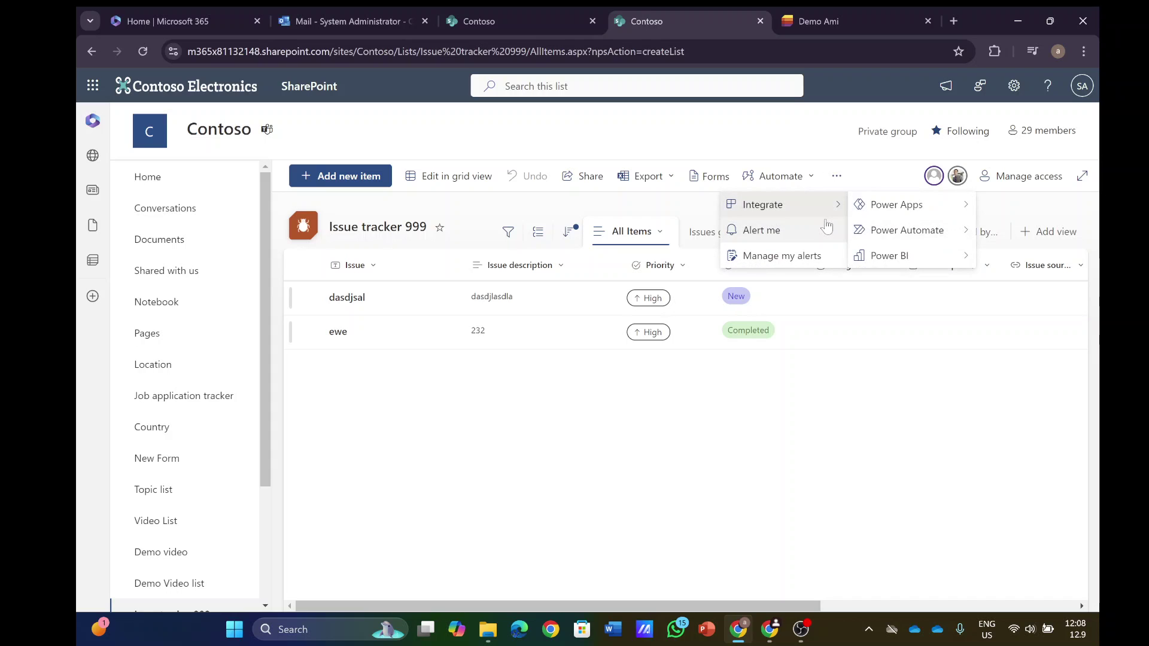
pyautogui.moveTo(828, 210)
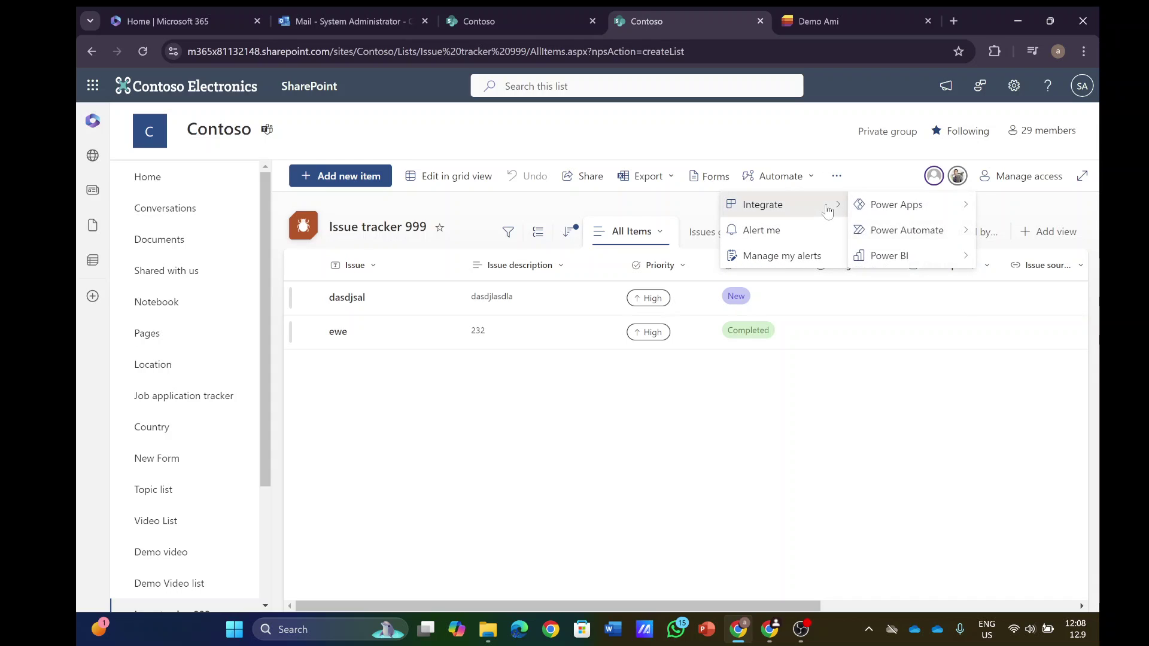
# Browse the Automate menu, then reopen the overflow menu showing Alert me.
pyautogui.click(805, 177)
pyautogui.moveTo(790, 205)
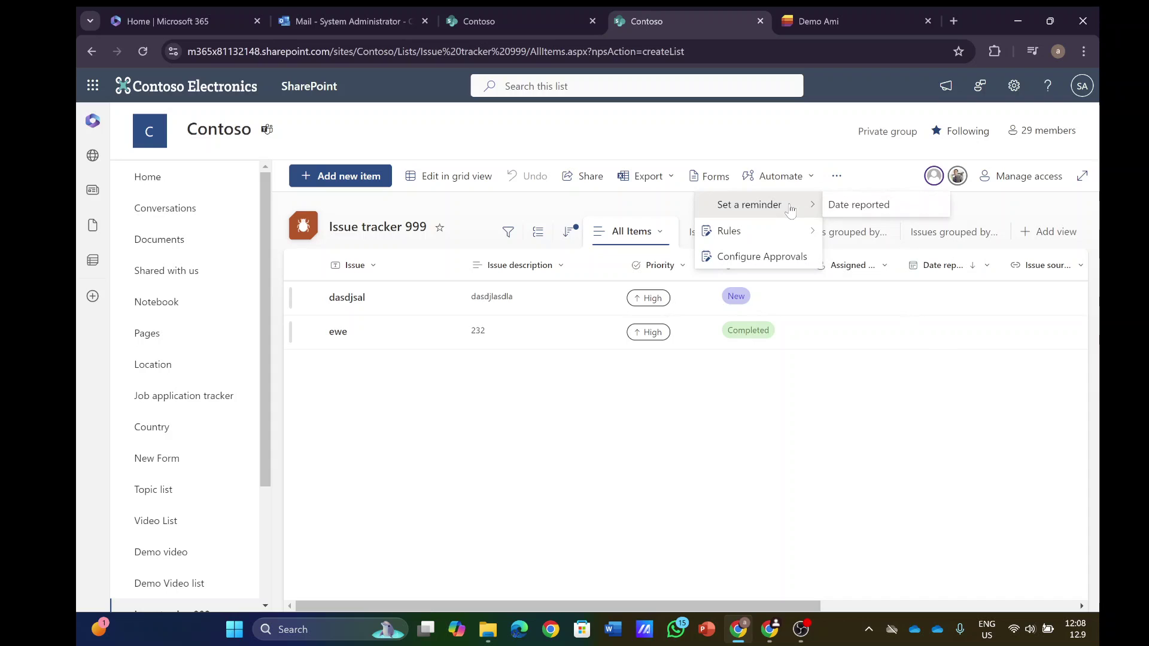
pyautogui.moveTo(784, 237)
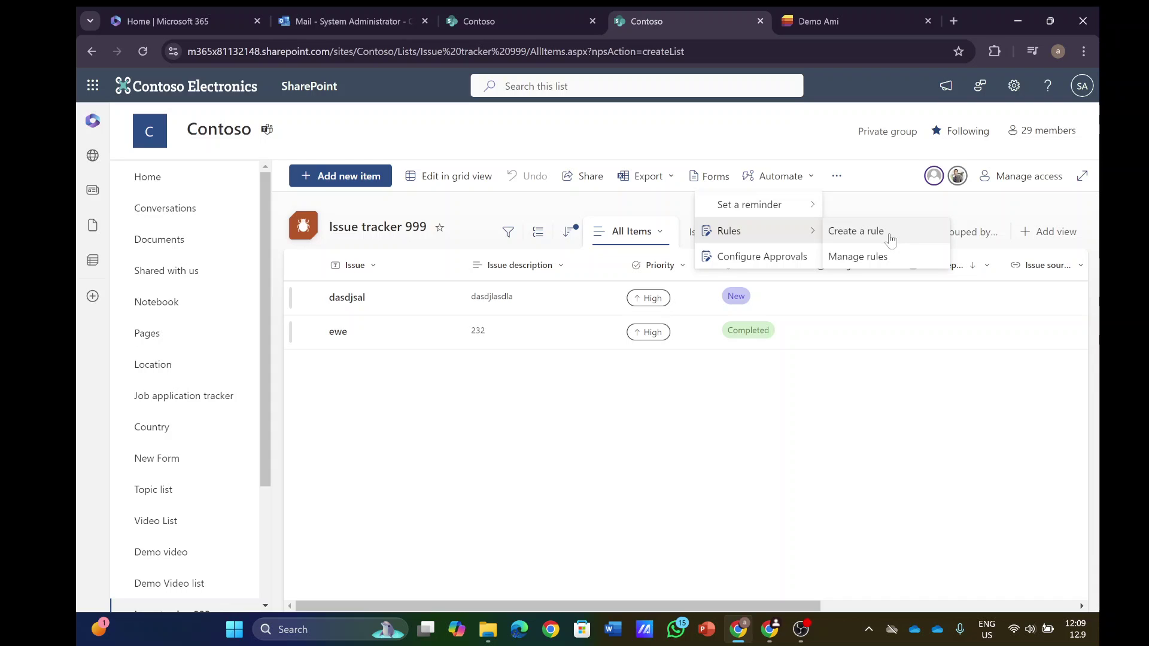
pyautogui.click(838, 178)
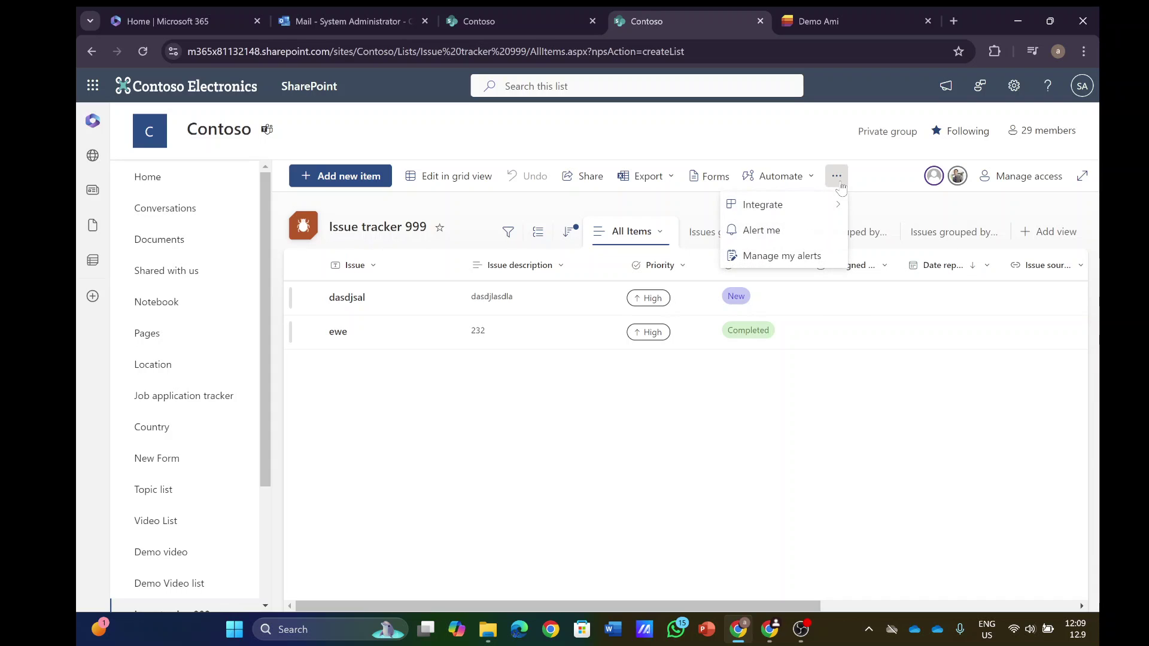
pyautogui.click(626, 449)
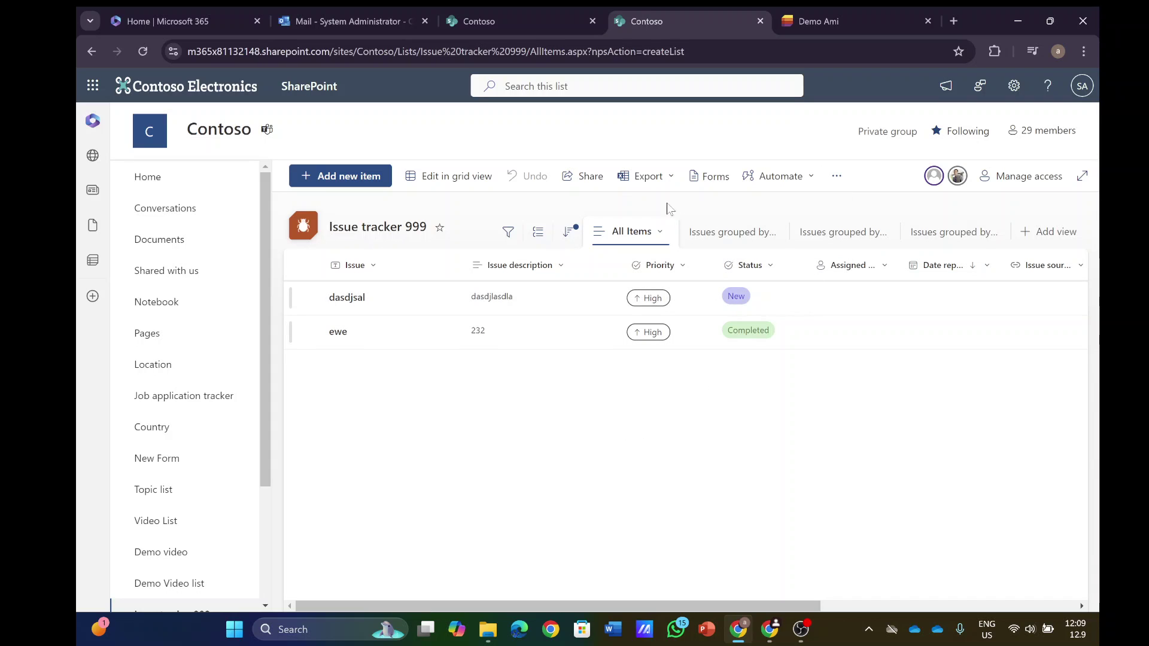
pyautogui.click(838, 177)
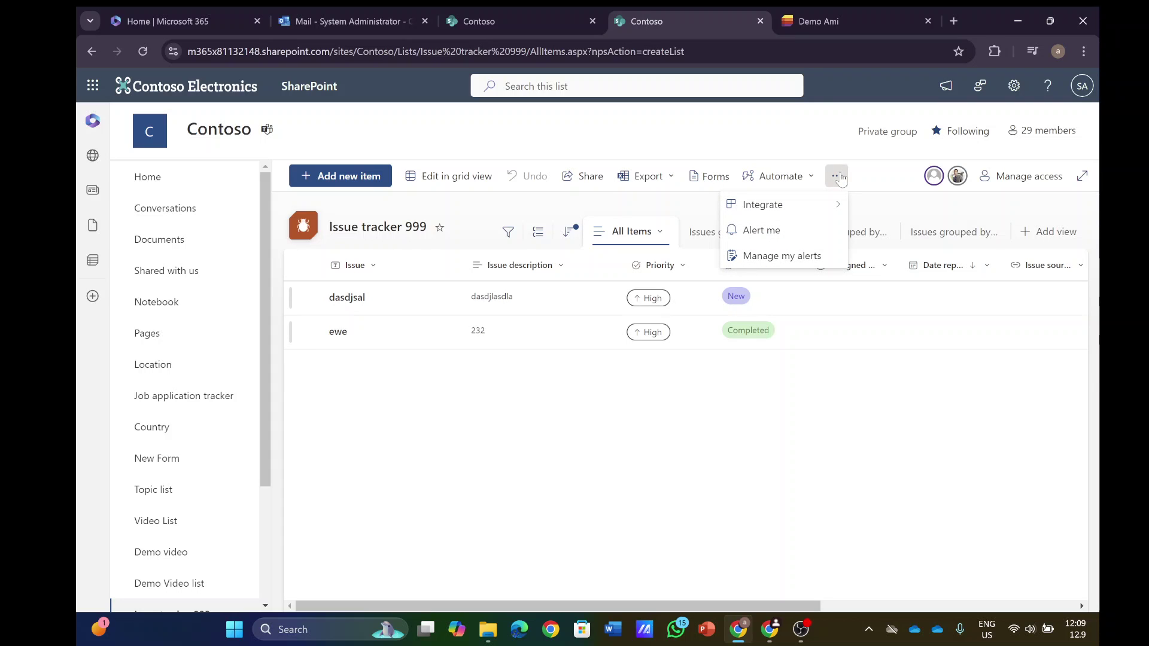
pyautogui.click(752, 237)
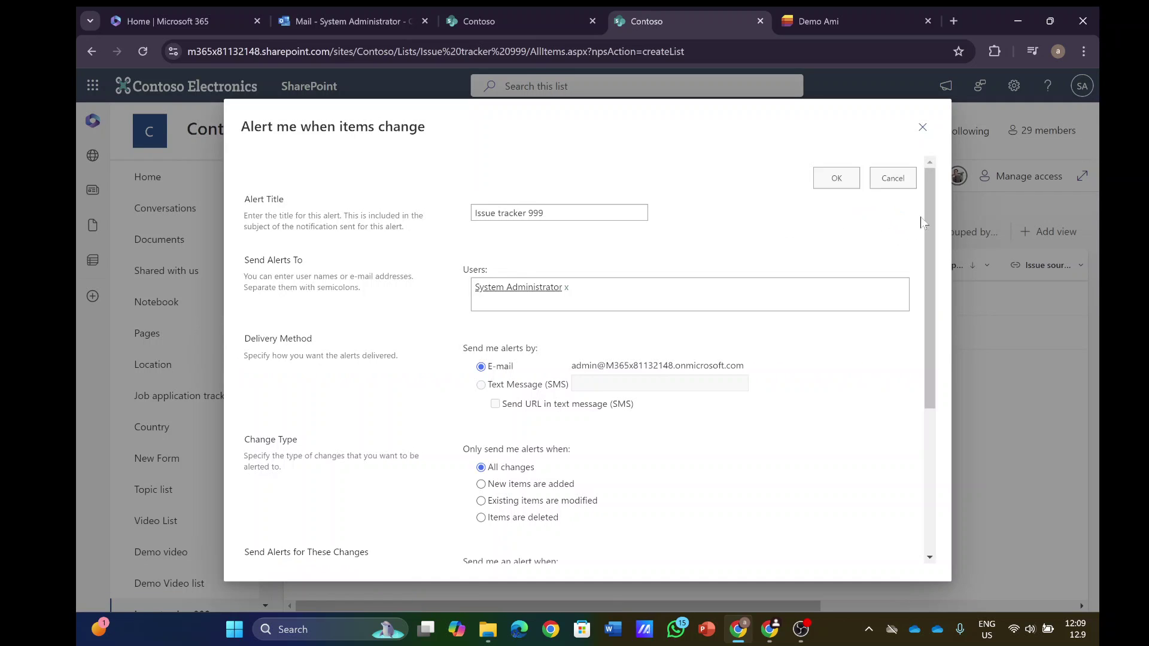
pyautogui.scroll(-4, 925, 266)
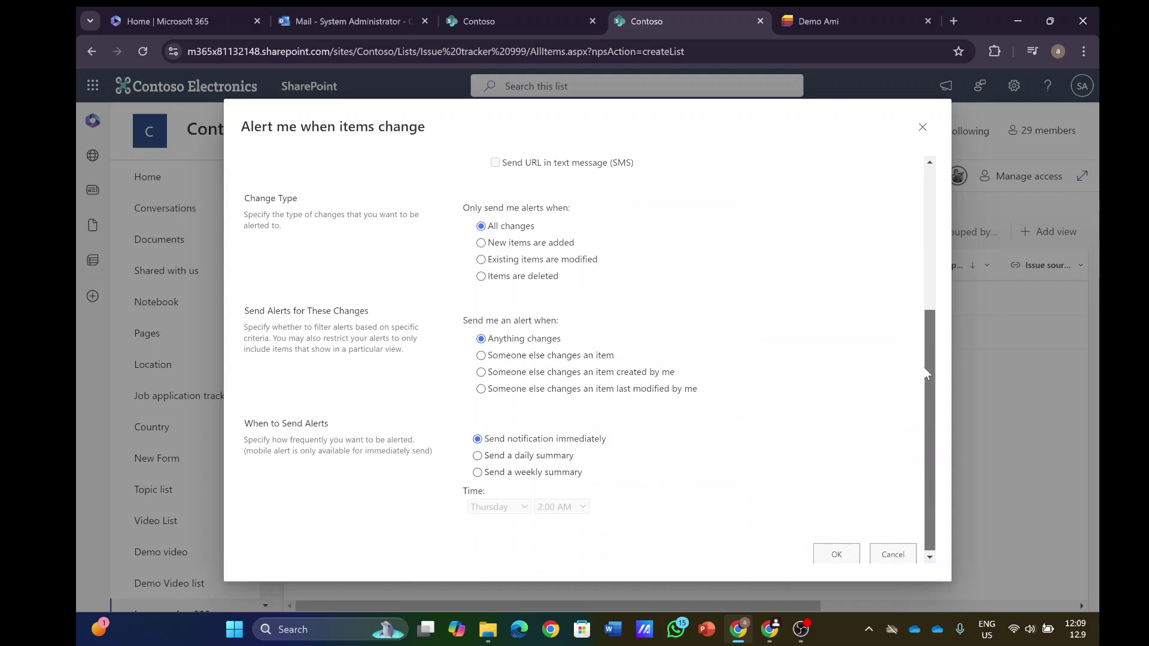
pyautogui.moveTo(925, 373); pyautogui.dragTo(931, 334)
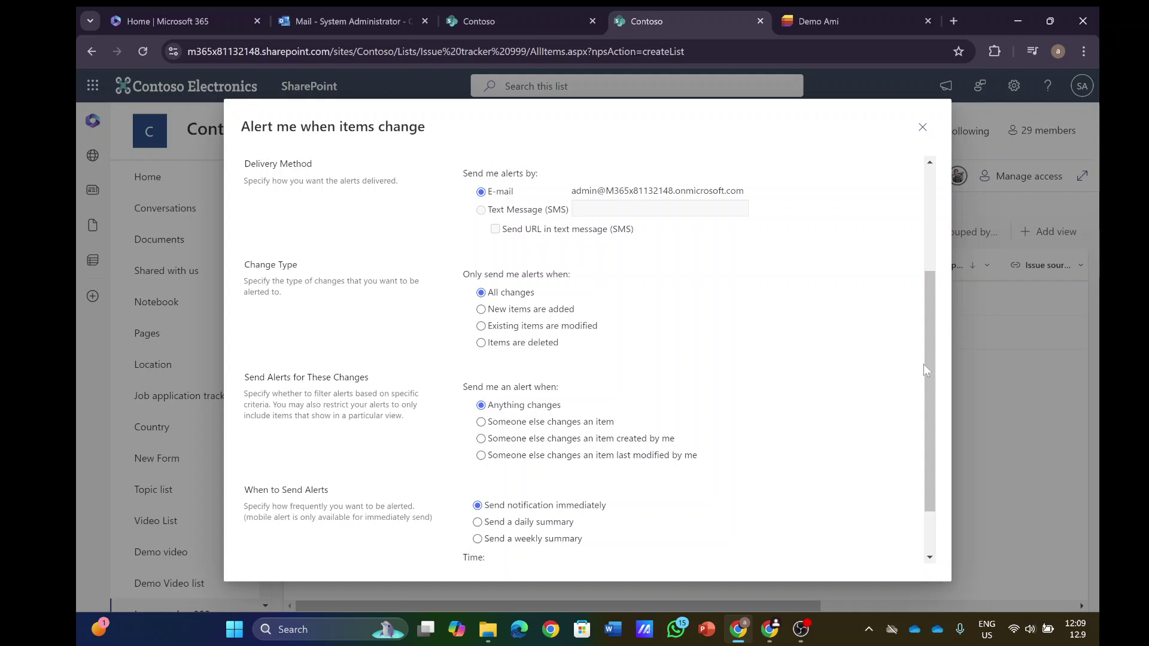
pyautogui.moveTo(926, 390); pyautogui.dragTo(923, 428)
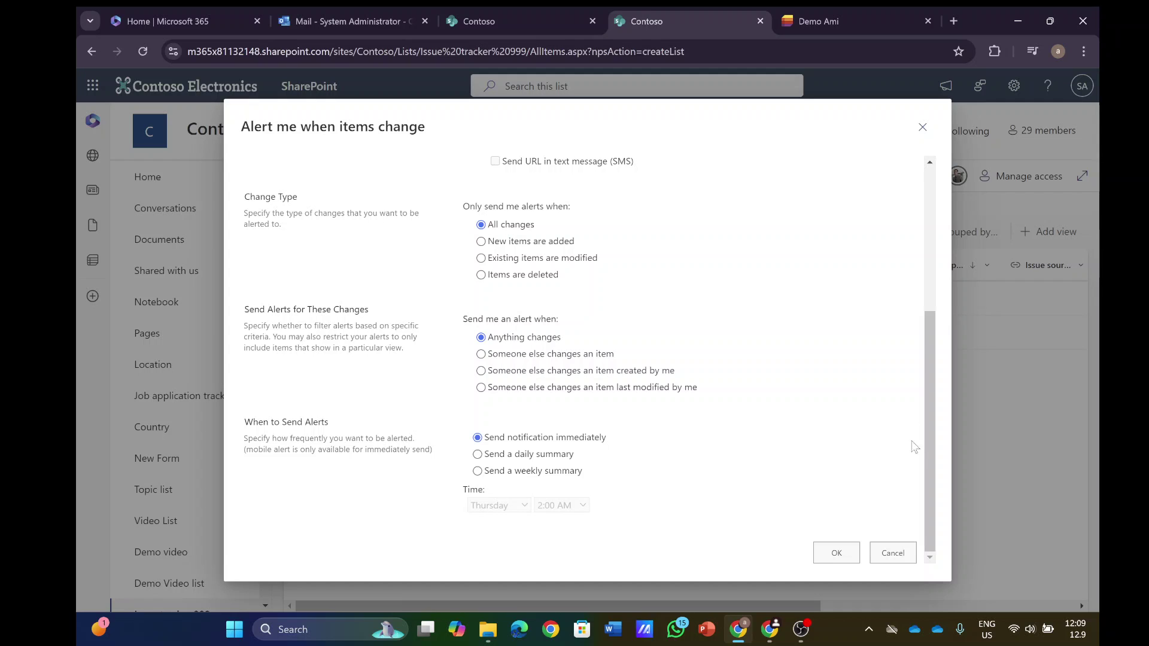
pyautogui.click(896, 553)
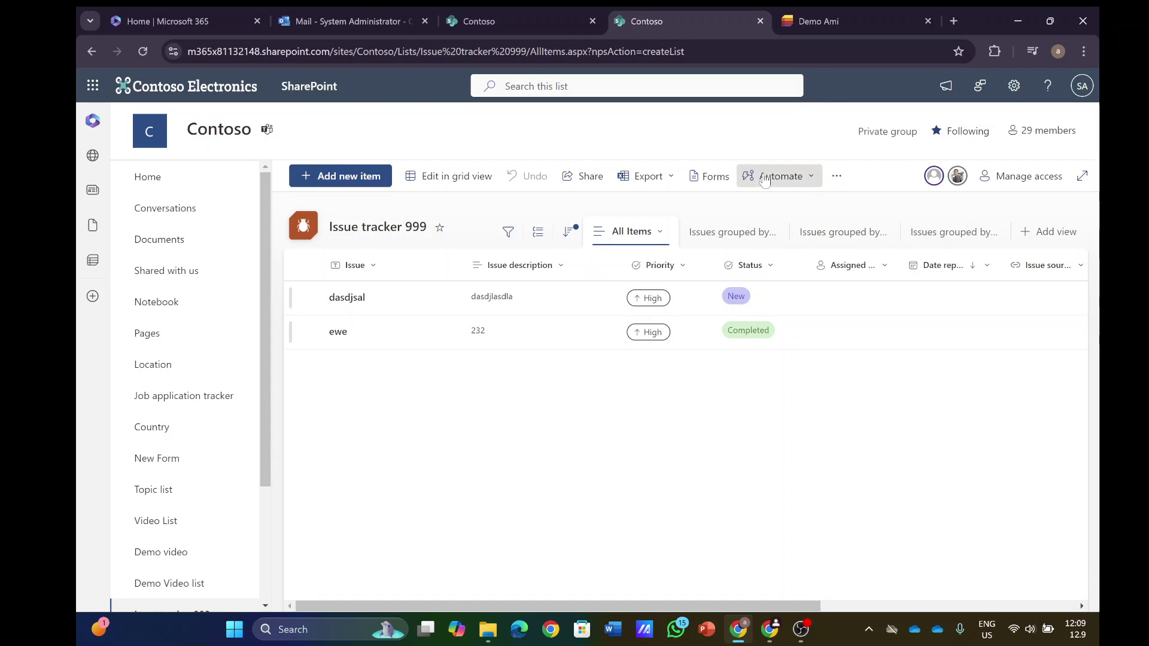
pyautogui.click(801, 186)
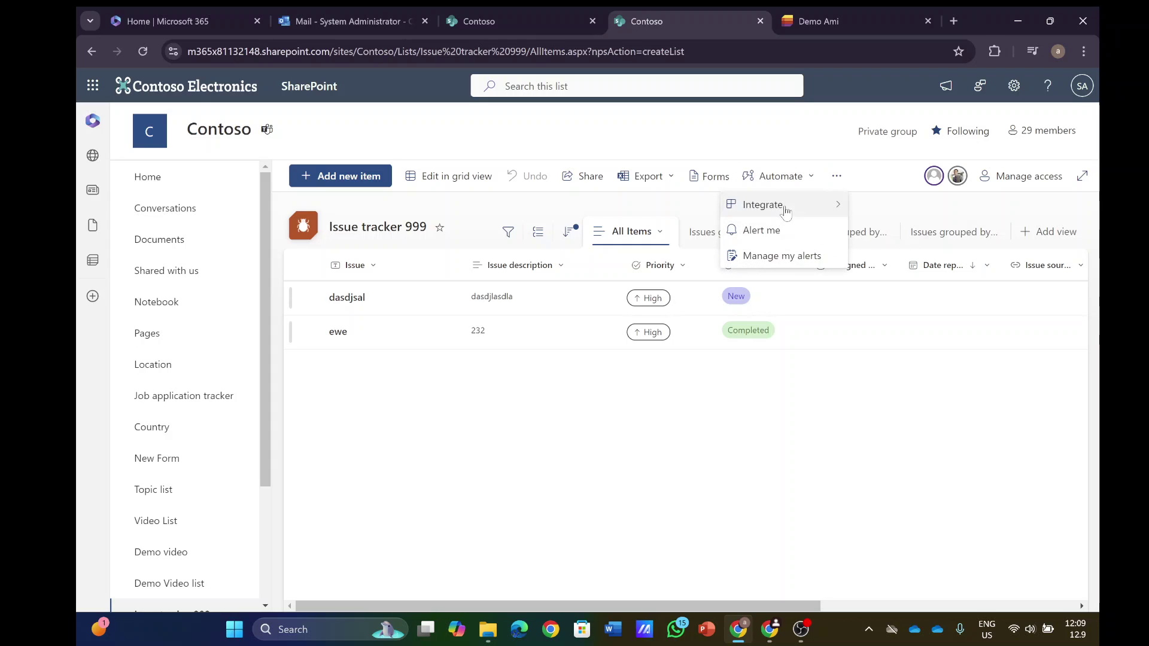
pyautogui.click(799, 183)
pyautogui.click(797, 181)
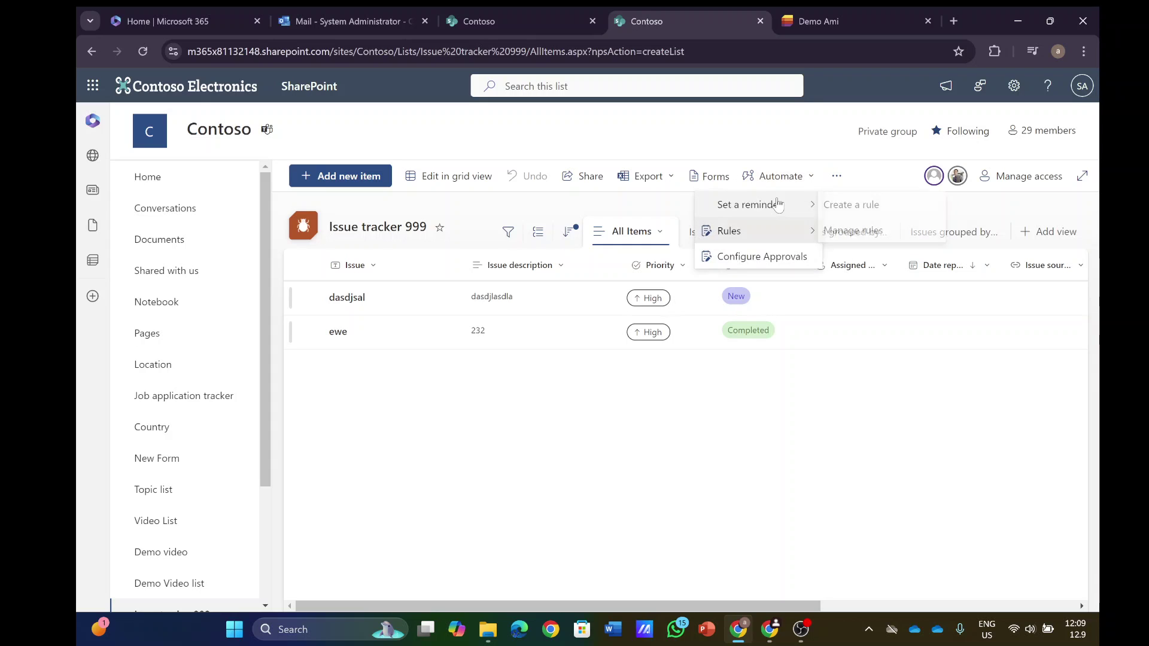
pyautogui.moveTo(796, 210)
pyautogui.moveTo(760, 231)
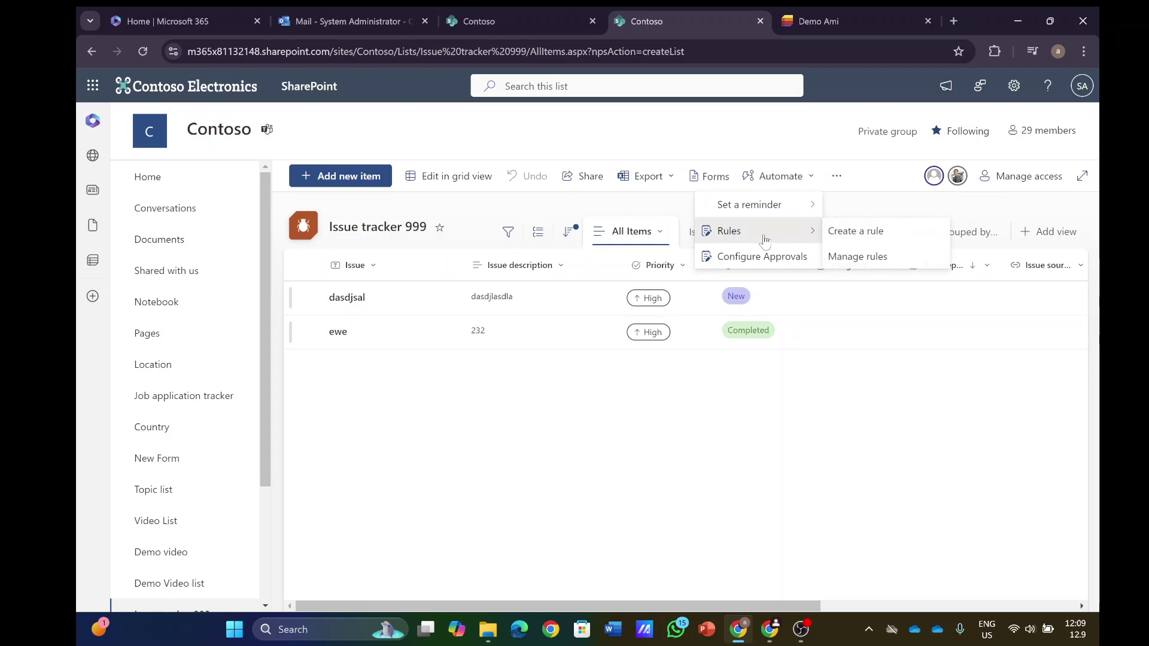
pyautogui.click(883, 240)
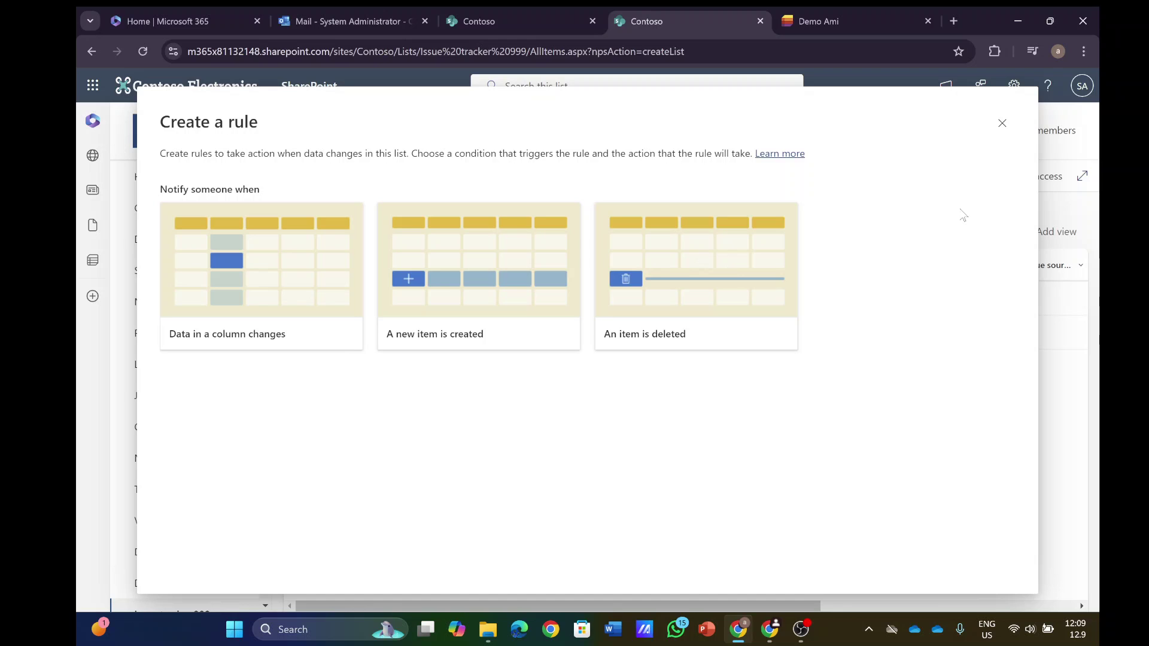
pyautogui.click(1002, 124)
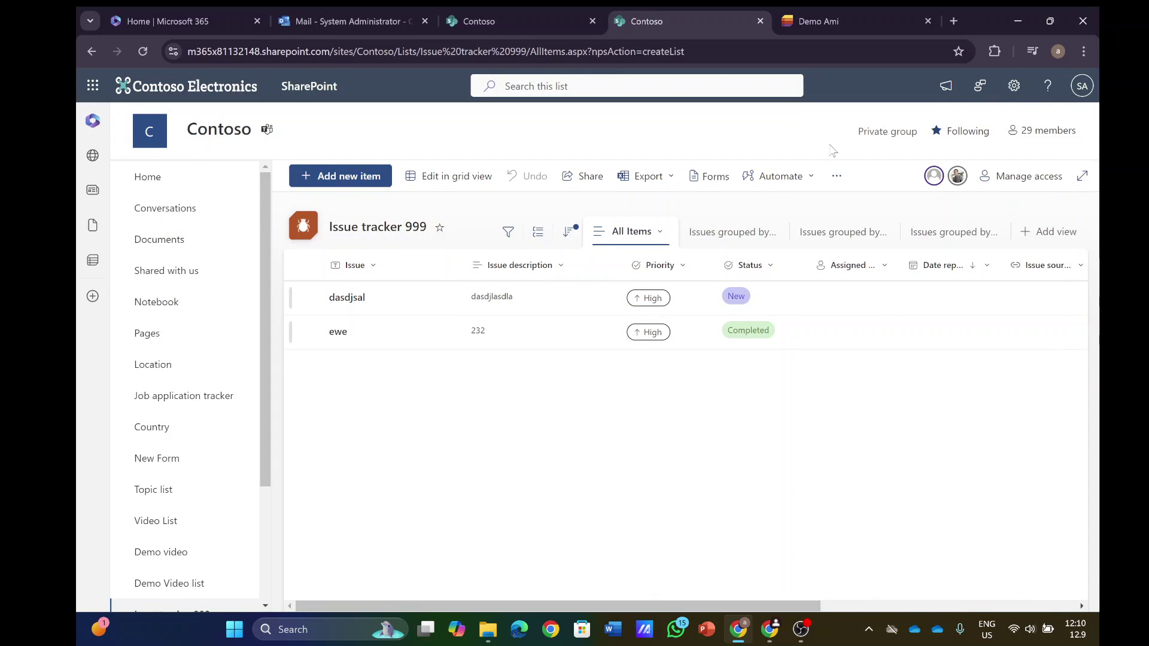
# Show the list's Forms dialog and the more-options menu on the Form Alex card.
pyautogui.click(709, 176)
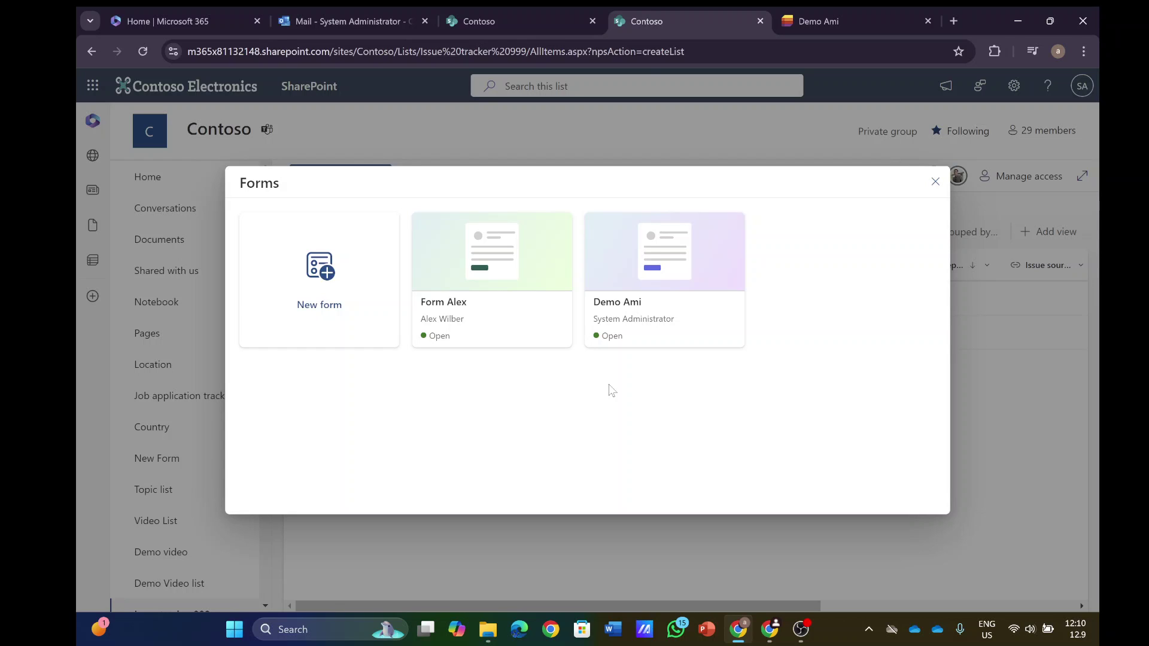
pyautogui.click(553, 336)
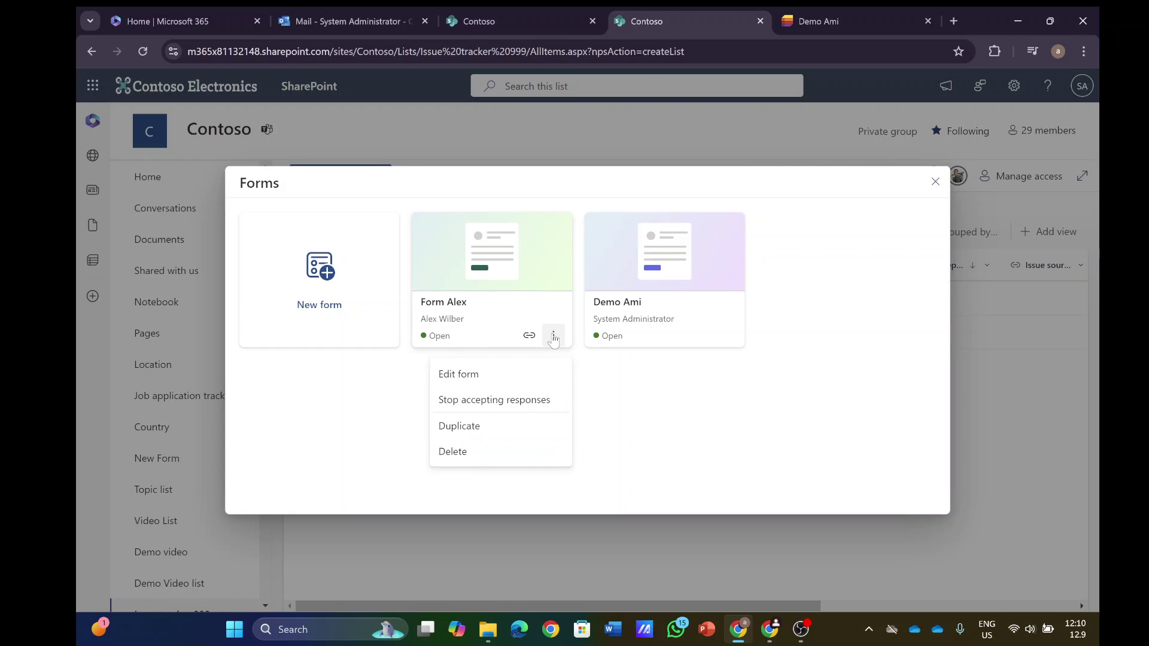